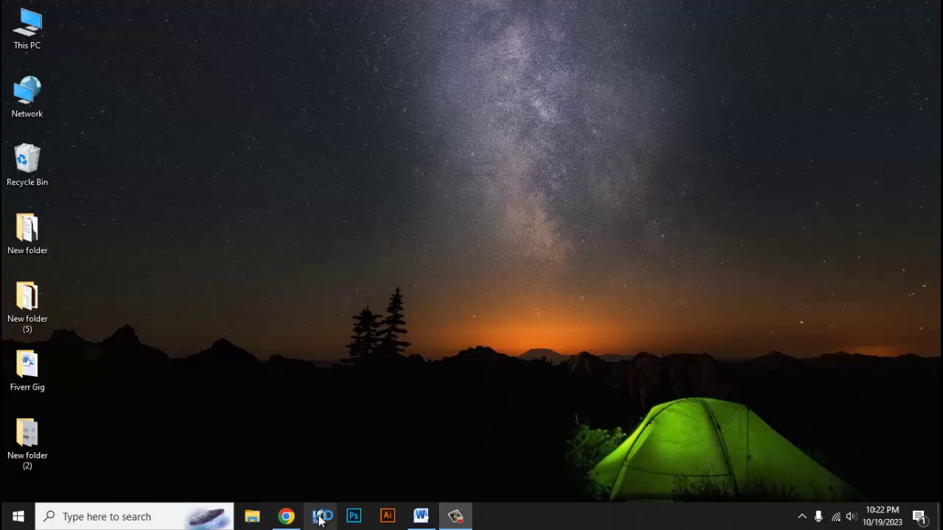
Launch Photoshop, then minimize it to return to the desktop
{"action": "left_click", "coordinate": [319, 518]}
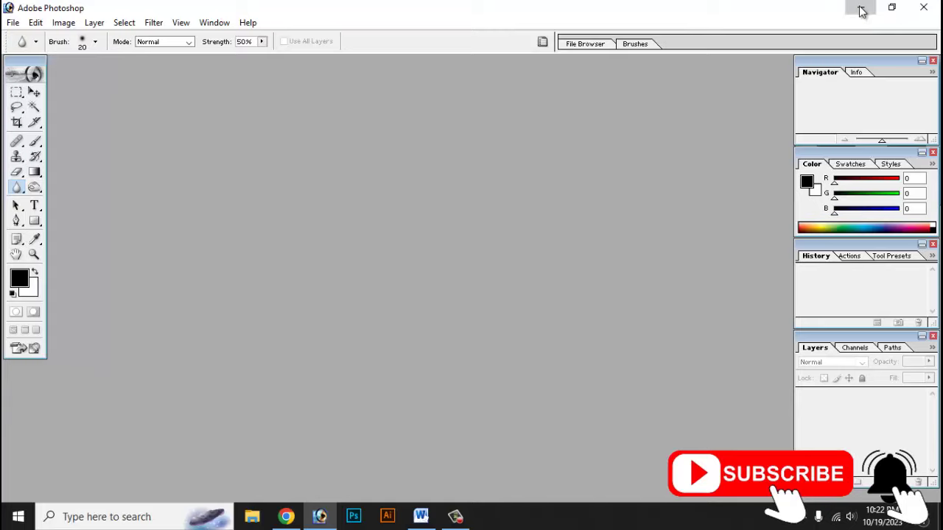
{"action": "left_click", "coordinate": [860, 9]}
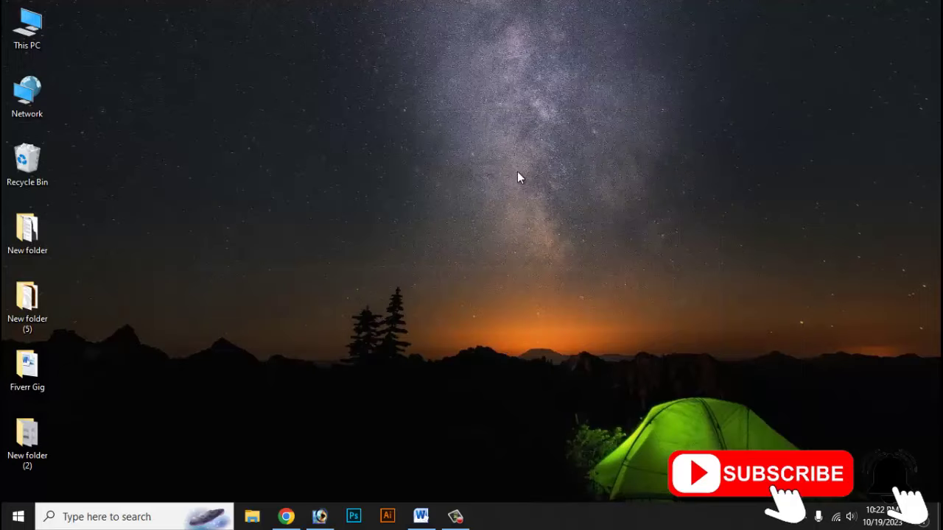
Open both WhatsApp card photos from New folder (2) in Photoshop
{"action": "double_click", "coordinate": [51, 435]}
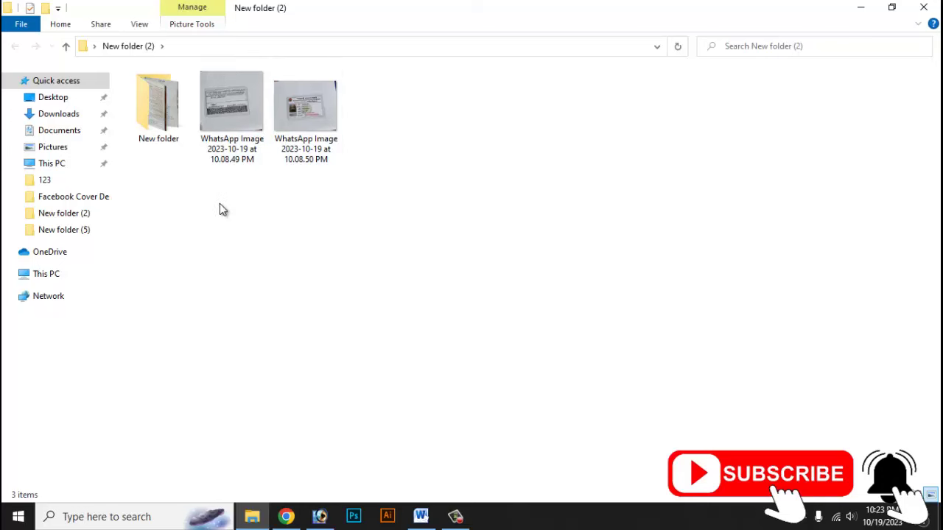
{"action": "mouse_move", "coordinate": [220, 204]}
{"action": "left_mouse_down"}
{"action": "mouse_move", "coordinate": [314, 118]}
{"action": "mouse_move", "coordinate": [322, 525]}
{"action": "mouse_move", "coordinate": [363, 260]}
{"action": "left_mouse_up"}
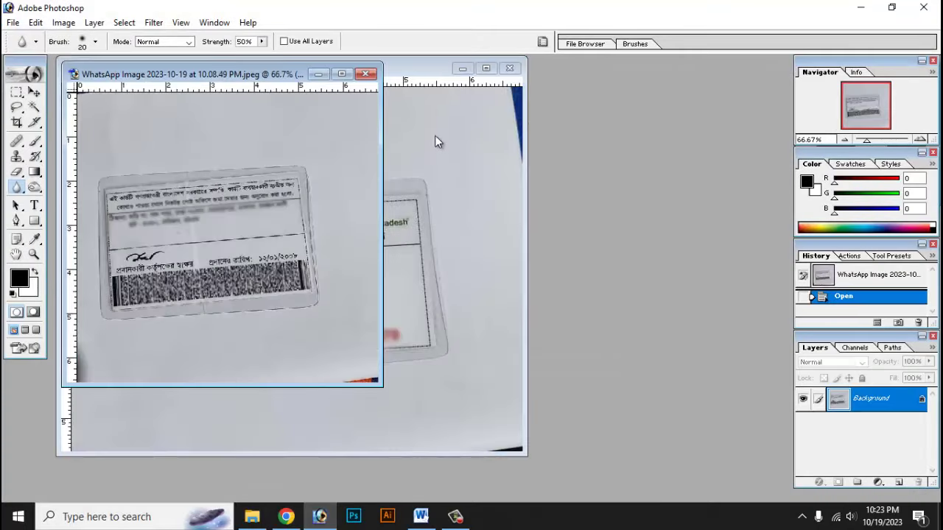
Maximize the 10.08.50 PM card-front photo and select its entire canvas
{"action": "left_click", "coordinate": [436, 144]}
{"action": "left_click", "coordinate": [485, 69]}
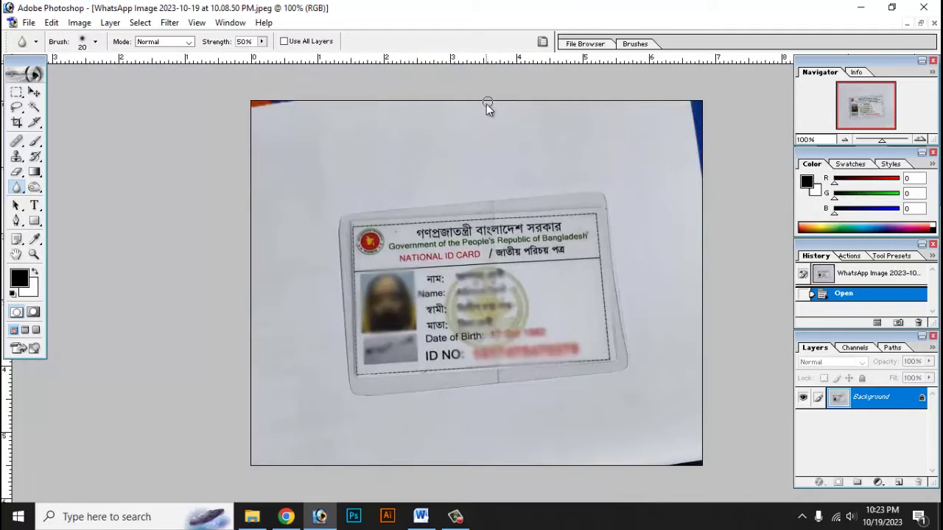
{"action": "key", "text": "m"}
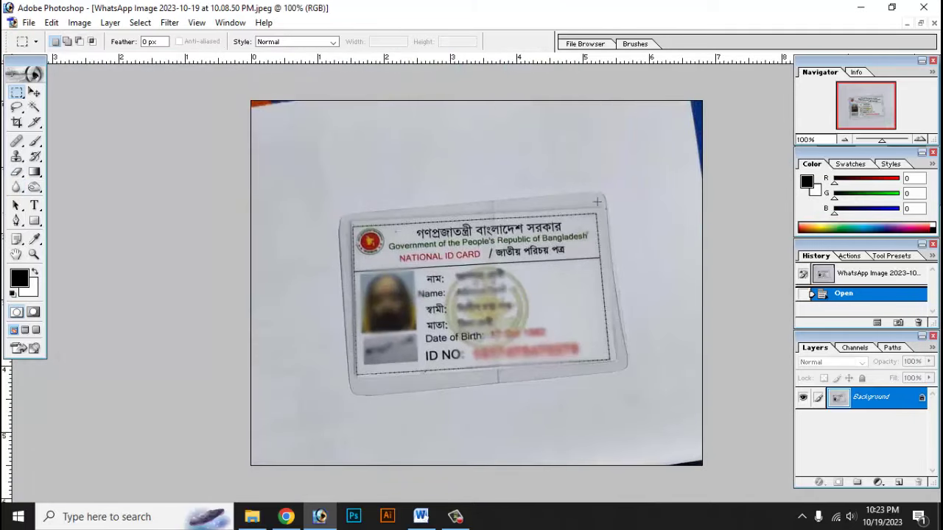
{"action": "key", "text": "f"}
{"action": "key", "text": "f"}
{"action": "key", "text": "f"}
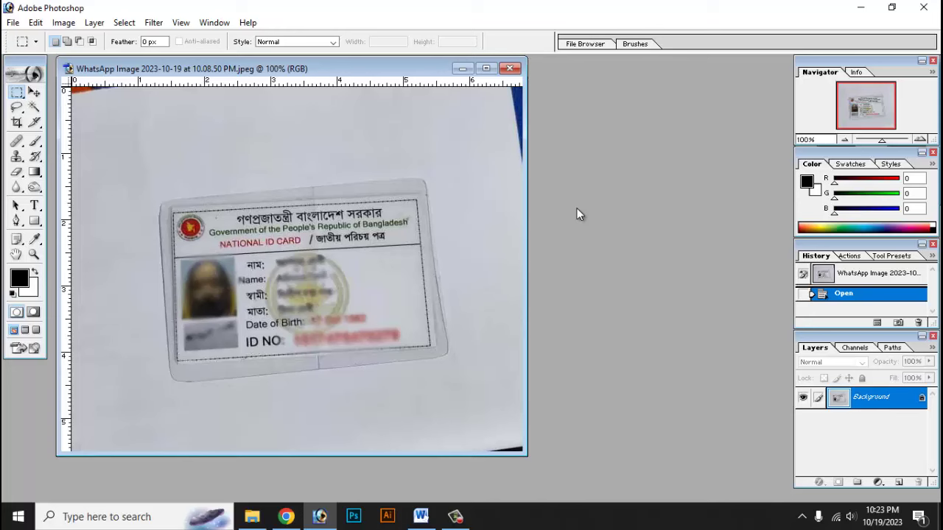
{"action": "left_click", "coordinate": [486, 69]}
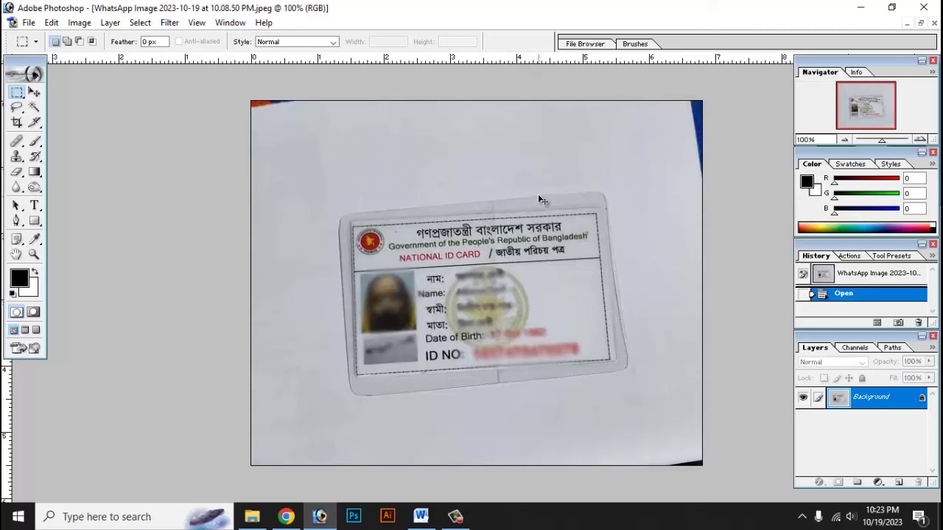
{"action": "key", "text": "ctrl+a"}
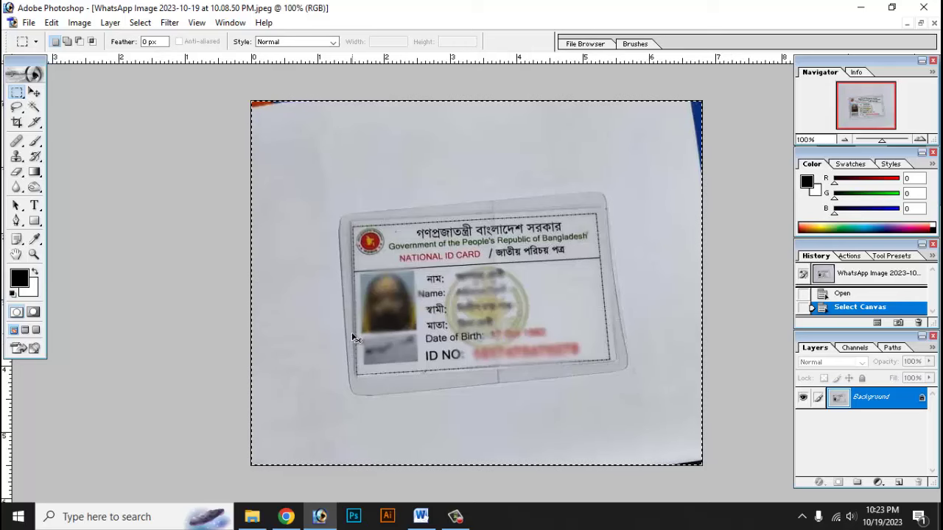
Rotate the whole photo about 2.7° with Free Transform to level the card, then deselect
{"action": "key", "text": "ctrl+t"}
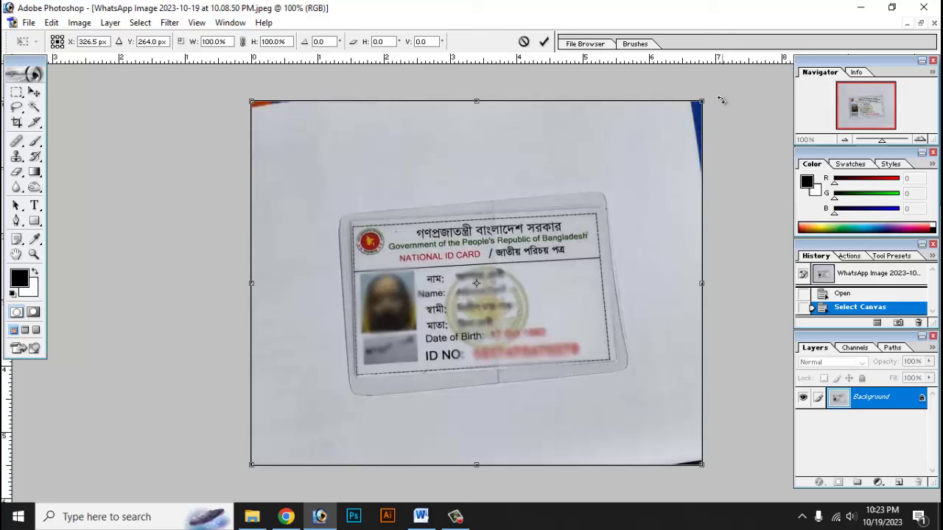
{"action": "left_click_drag", "start_coordinate": [722, 101], "coordinate": [743, 112]}
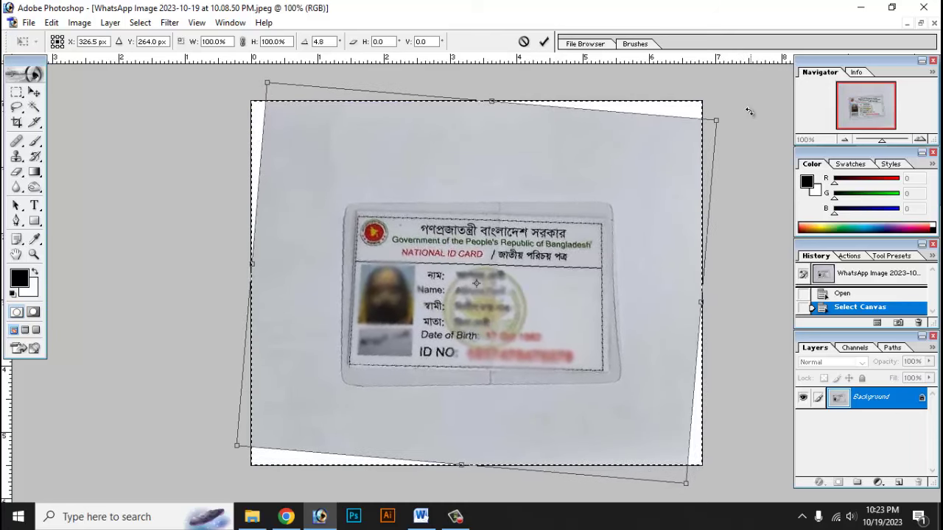
{"action": "mouse_move", "coordinate": [742, 113]}
{"action": "left_mouse_down"}
{"action": "mouse_move", "coordinate": [749, 106]}
{"action": "mouse_move", "coordinate": [750, 119]}
{"action": "left_mouse_up"}
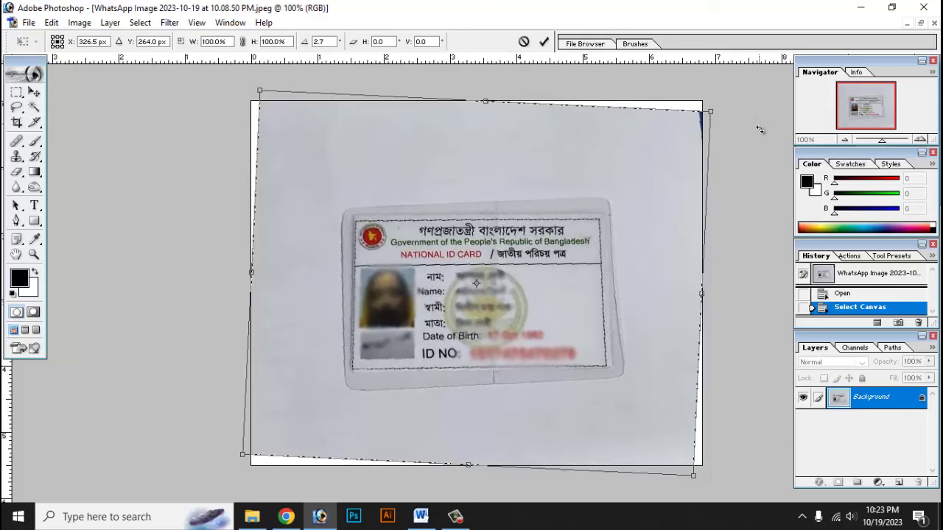
{"action": "key", "text": "Return"}
{"action": "key", "text": "ctrl+d"}
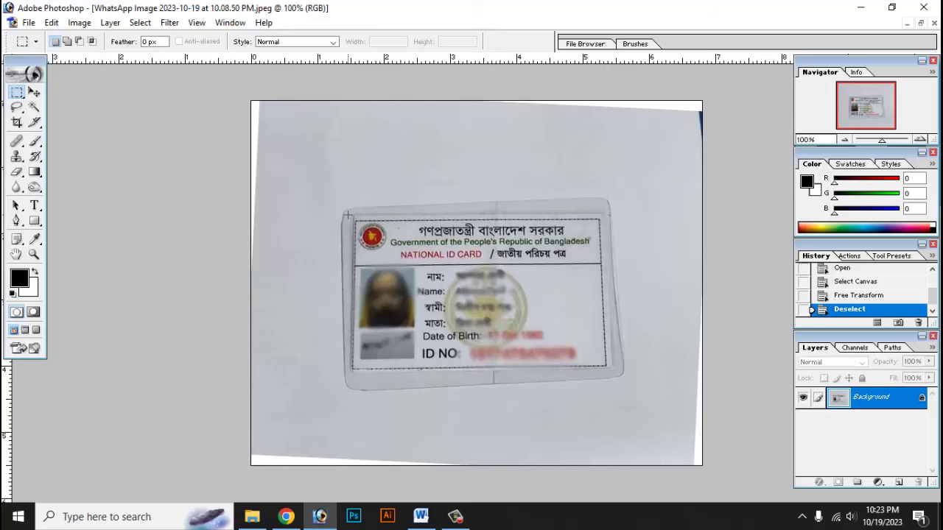
Resample the card photo to 300 pixels/inch, giving 2041 × 1650 pixels
{"action": "key", "text": "alt+i"}
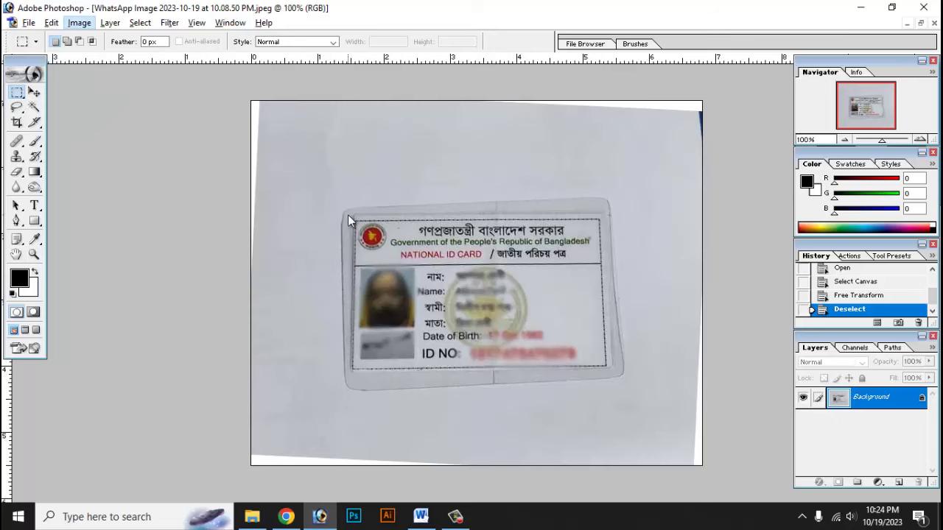
{"action": "key", "text": "i"}
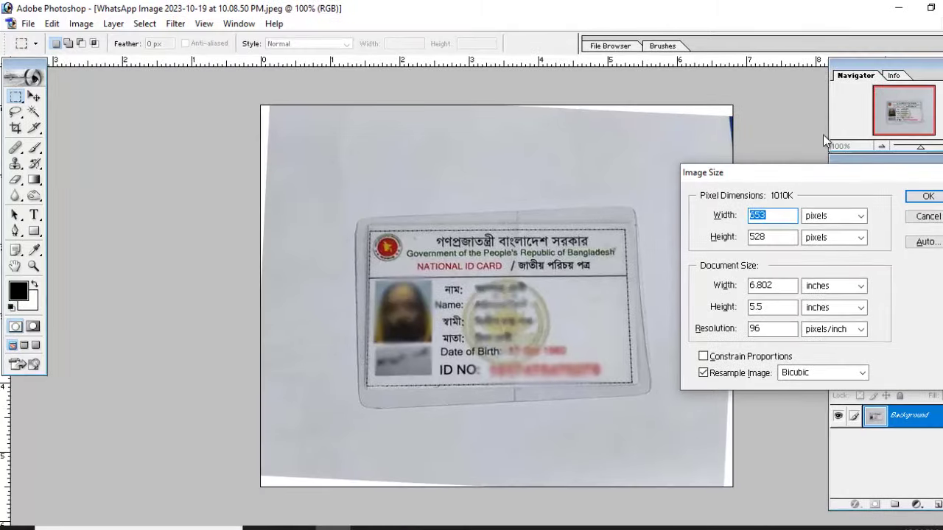
{"action": "double_click", "coordinate": [776, 329]}
{"action": "type", "text": "30"}
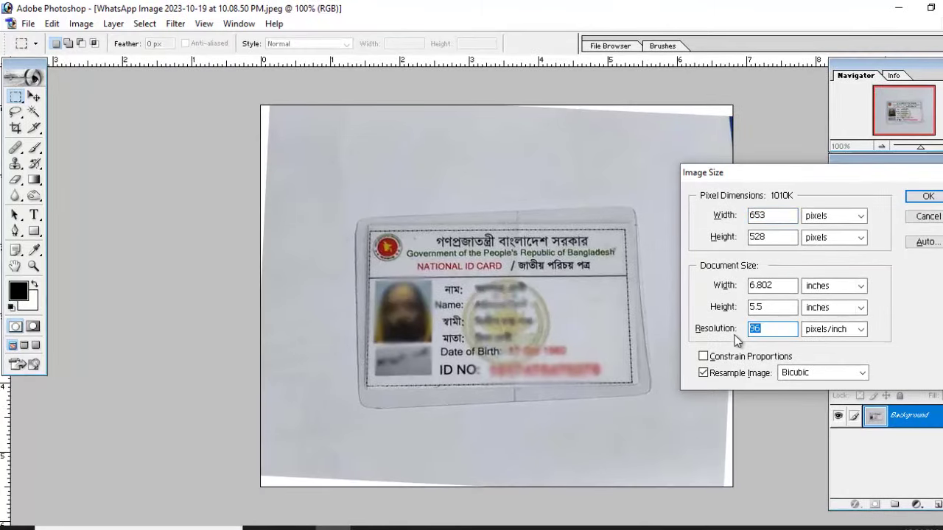
{"action": "type", "text": "0"}
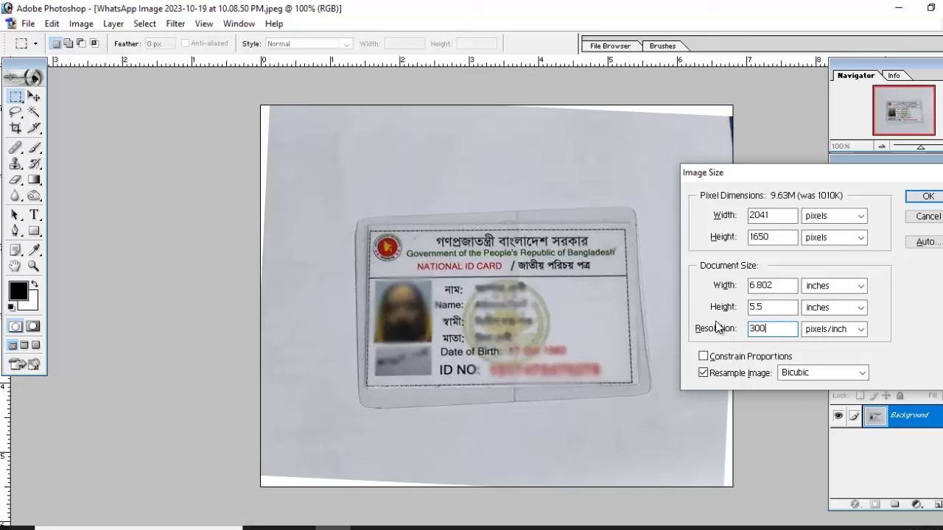
{"action": "left_click", "coordinate": [927, 197]}
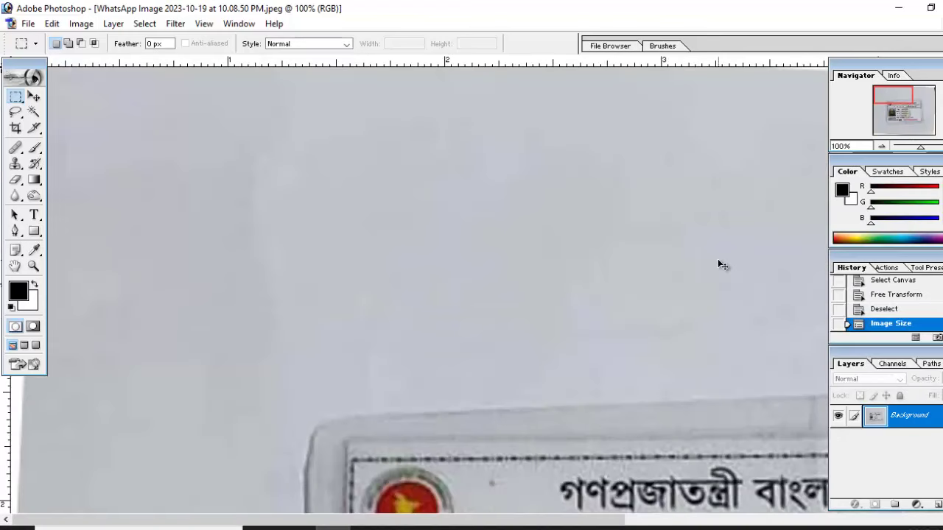
Marquee-select the ID card front and crop the photo to that selection
{"action": "key", "text": "ctrl+minus"}
{"action": "key", "text": "ctrl+minus"}
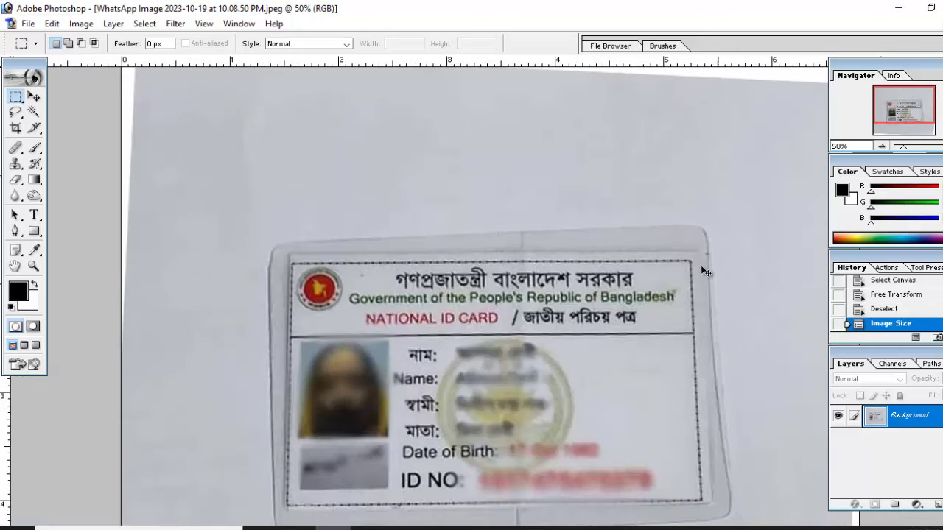
{"action": "scroll", "coordinate": [275, 151], "scroll_direction": "down", "scroll_amount": 1}
{"action": "scroll", "coordinate": [275, 151], "scroll_direction": "down", "scroll_amount": 3}
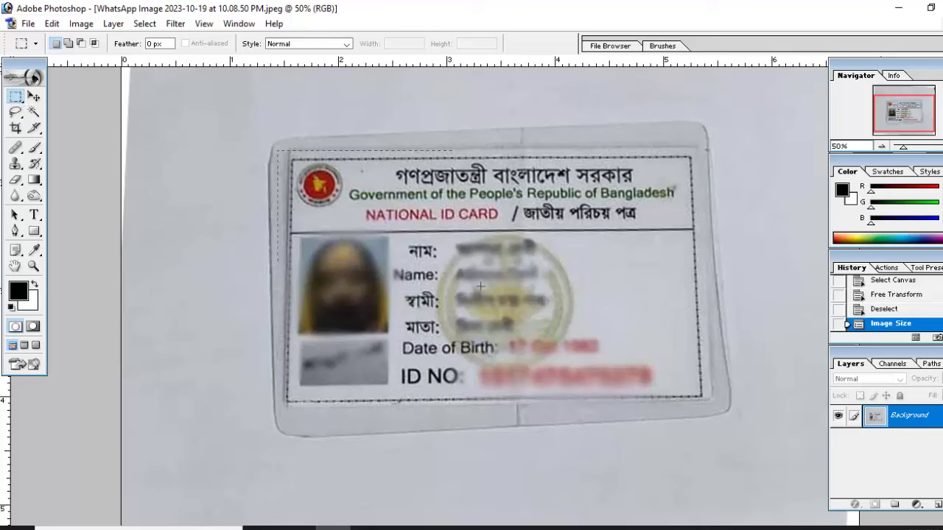
{"action": "mouse_move", "coordinate": [481, 286]}
{"action": "left_mouse_down"}
{"action": "mouse_move", "coordinate": [712, 408]}
{"action": "mouse_move", "coordinate": [706, 414]}
{"action": "left_mouse_up"}
{"action": "key", "text": "Up"}
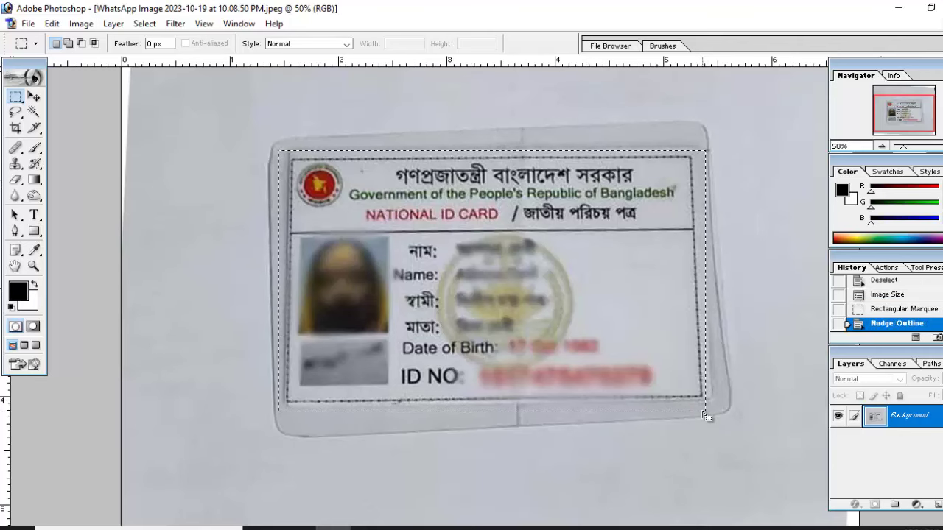
{"action": "key", "text": "alt+i"}
{"action": "key", "text": "p"}
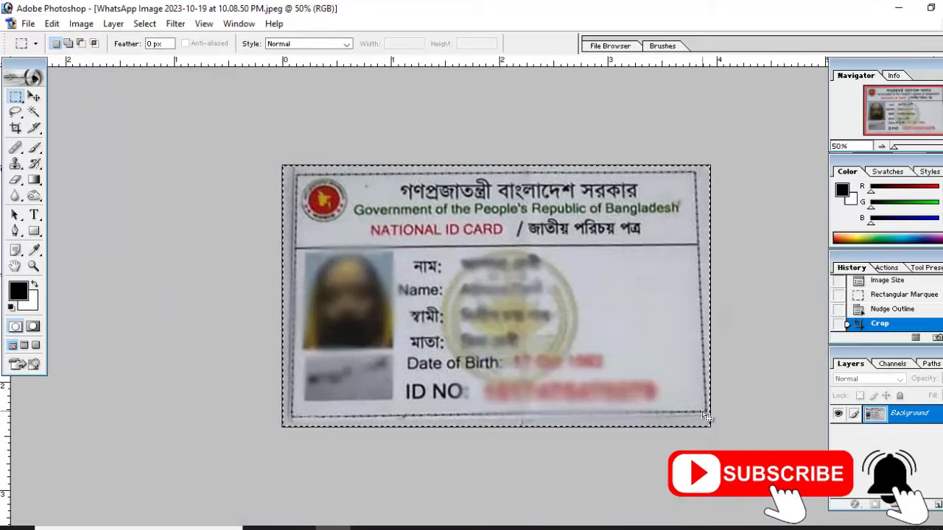
{"action": "key", "text": "ctrl+z"}
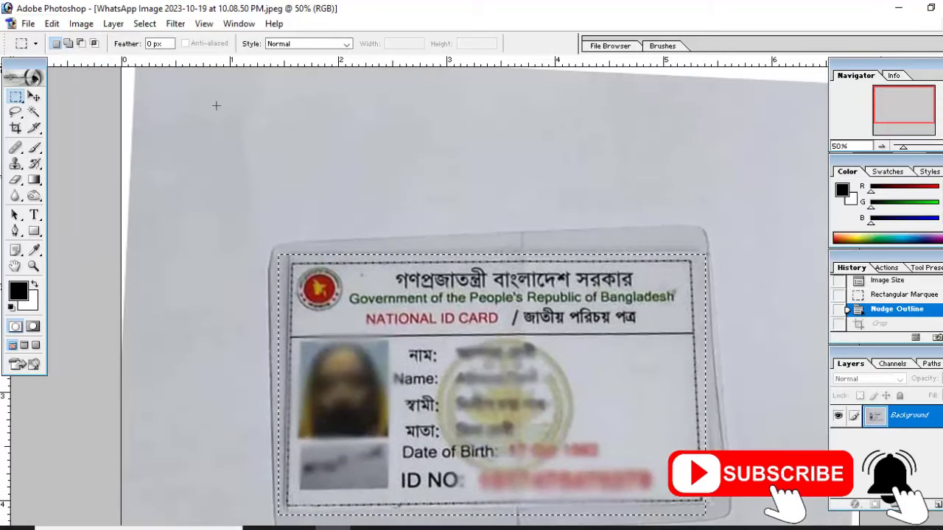
{"action": "left_click", "coordinate": [81, 24]}
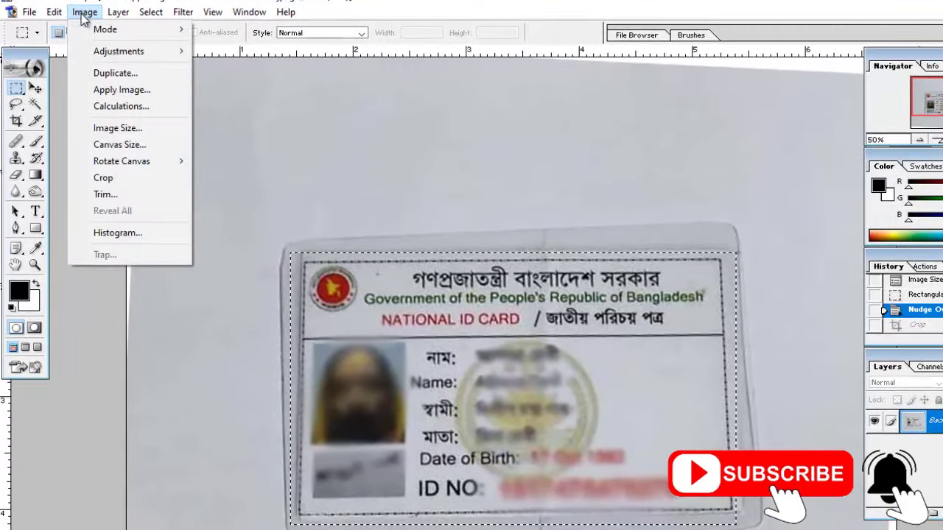
{"action": "left_click", "coordinate": [116, 177]}
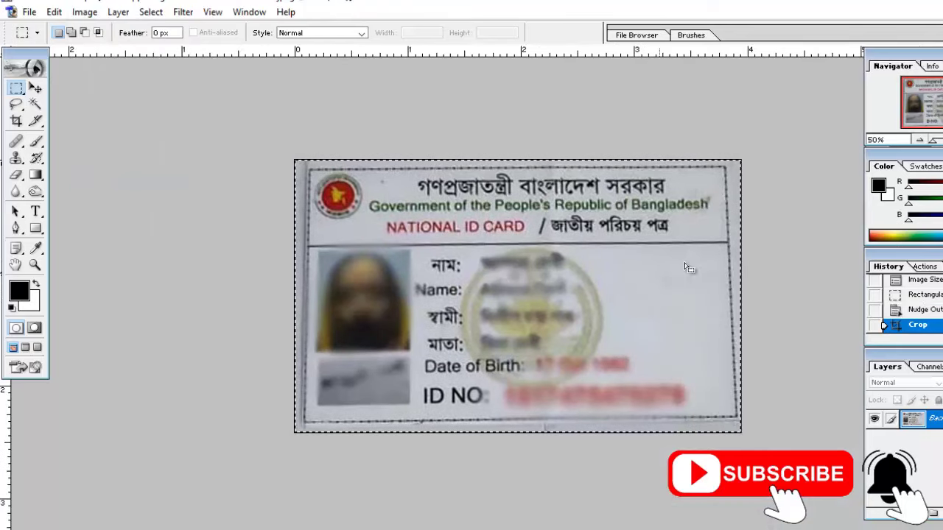
Free Transform the cropped card, adjusting three corners so its edges fill the canvas
{"action": "key", "text": "ctrl+a"}
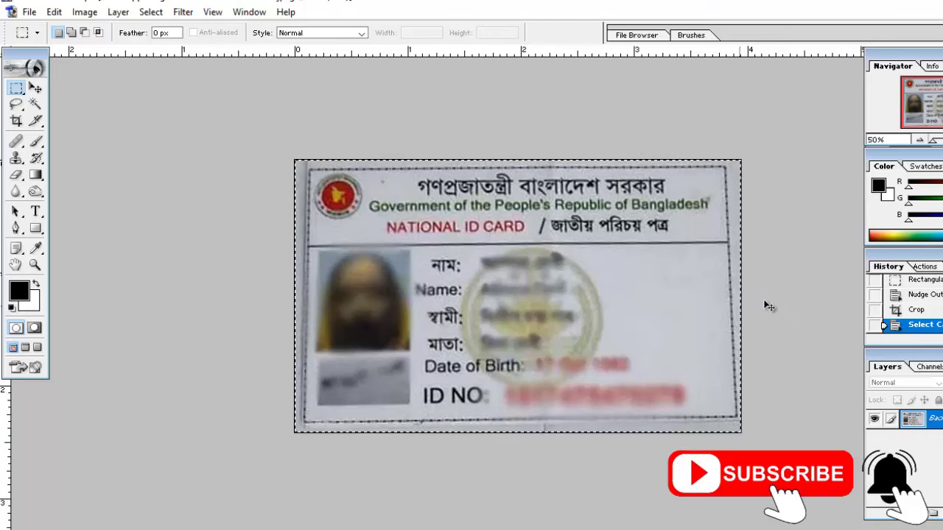
{"action": "key", "text": "ctrl+t"}
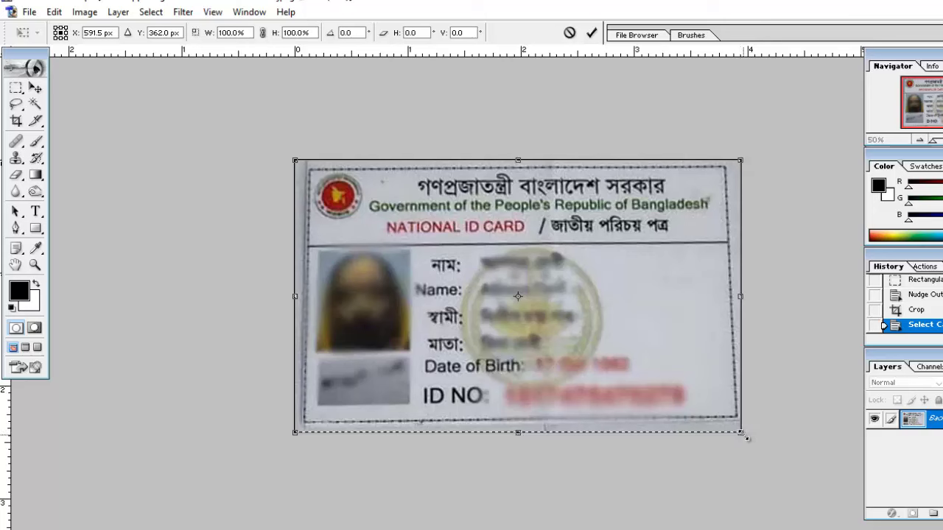
{"action": "left_click_drag", "start_coordinate": [745, 437], "coordinate": [731, 441]}
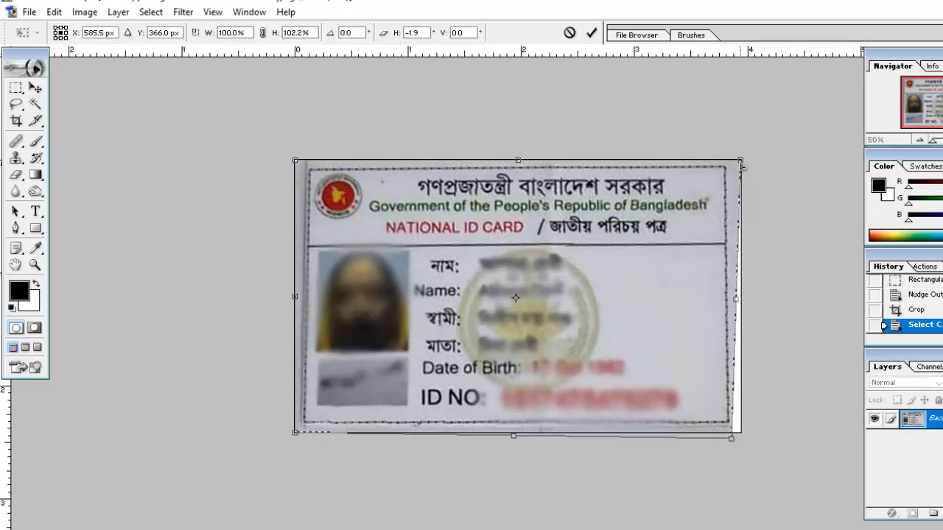
{"action": "left_click_drag", "start_coordinate": [741, 161], "coordinate": [747, 168]}
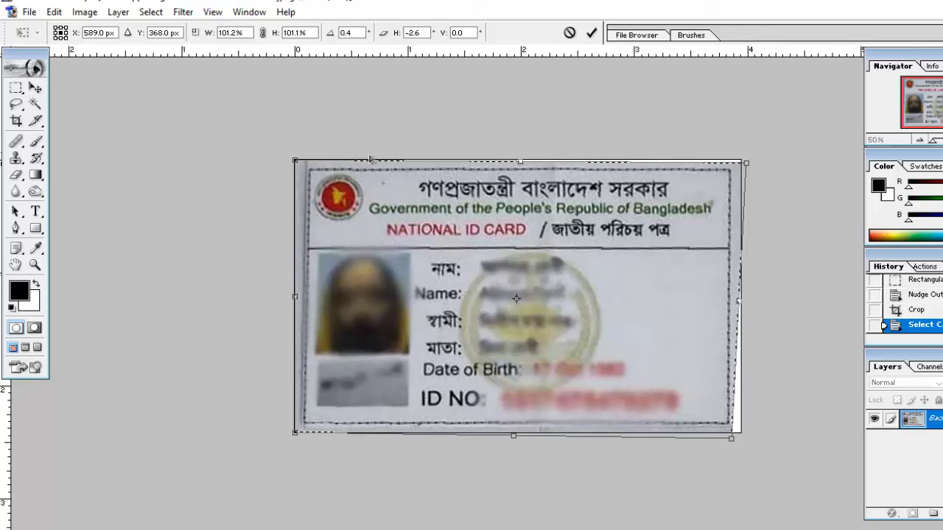
{"action": "left_click_drag", "start_coordinate": [294, 160], "coordinate": [291, 161]}
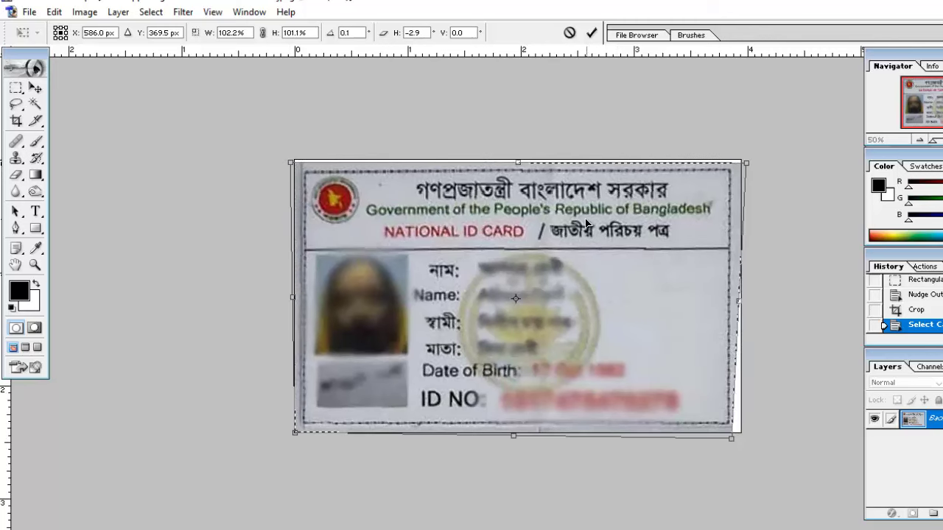
{"action": "key", "text": "Return"}
{"action": "key", "text": "ctrl+d"}
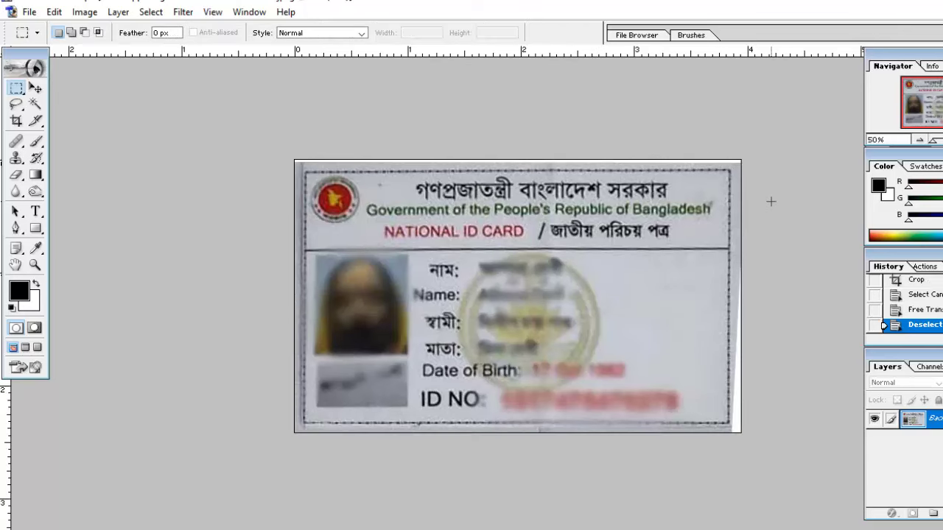
{"action": "key", "text": "ctrl+0"}
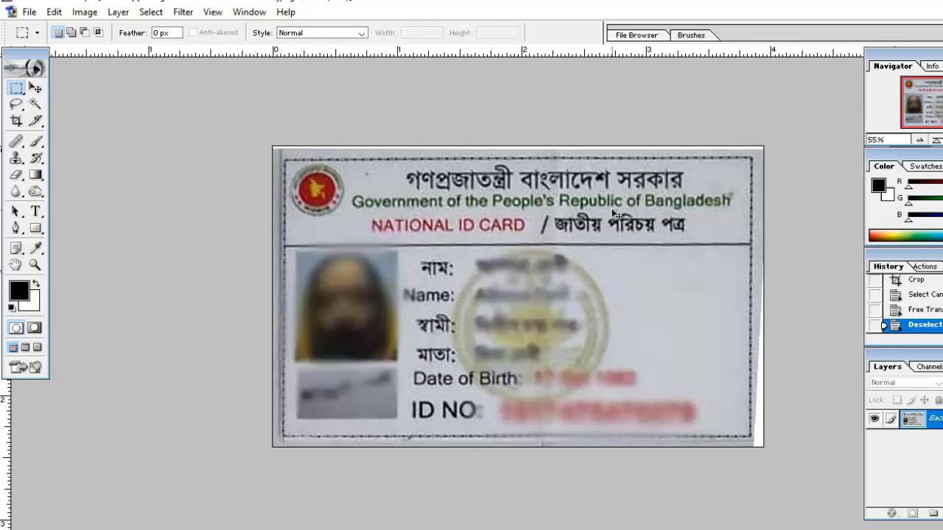
Apply Levels with input values 0, 0.60 and 191 to the card front
{"action": "key", "text": "i"}
{"action": "key", "text": "ctrl+l"}
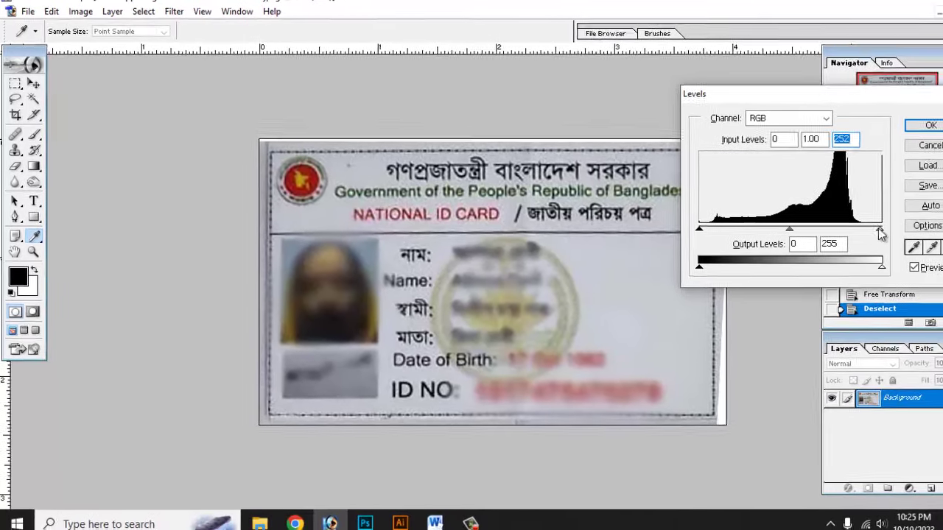
{"action": "left_click_drag", "start_coordinate": [819, 230], "coordinate": [816, 230]}
{"action": "left_click_drag", "start_coordinate": [876, 231], "coordinate": [833, 228]}
{"action": "left_click_drag", "start_coordinate": [765, 228], "coordinate": [784, 228]}
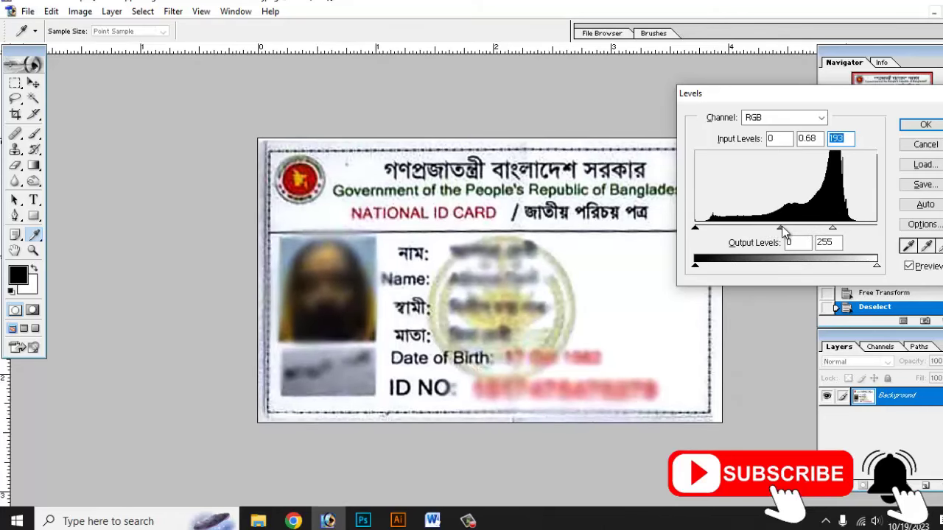
{"action": "left_click", "coordinate": [782, 228]}
{"action": "left_click_drag", "start_coordinate": [832, 228], "coordinate": [831, 228]}
{"action": "left_click", "coordinate": [831, 228]}
{"action": "left_click_drag", "start_coordinate": [785, 228], "coordinate": [787, 230]}
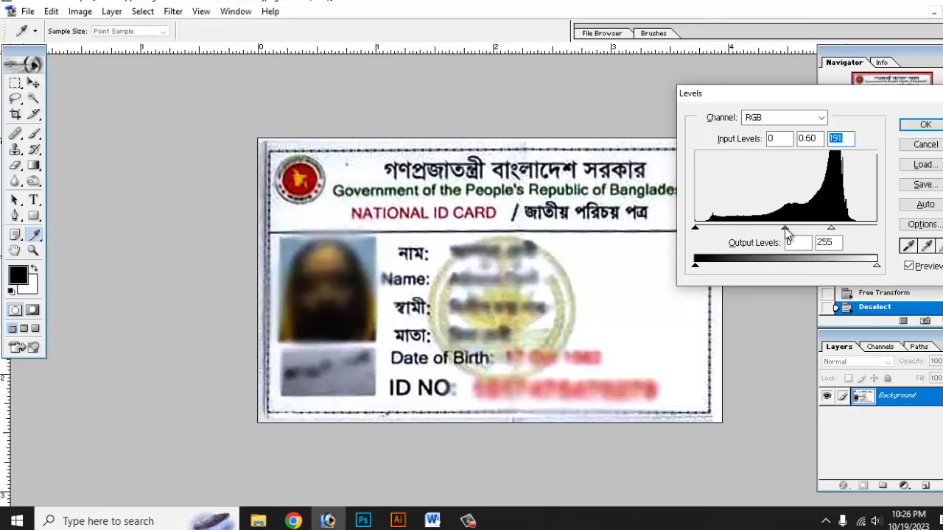
{"action": "left_click", "coordinate": [785, 228]}
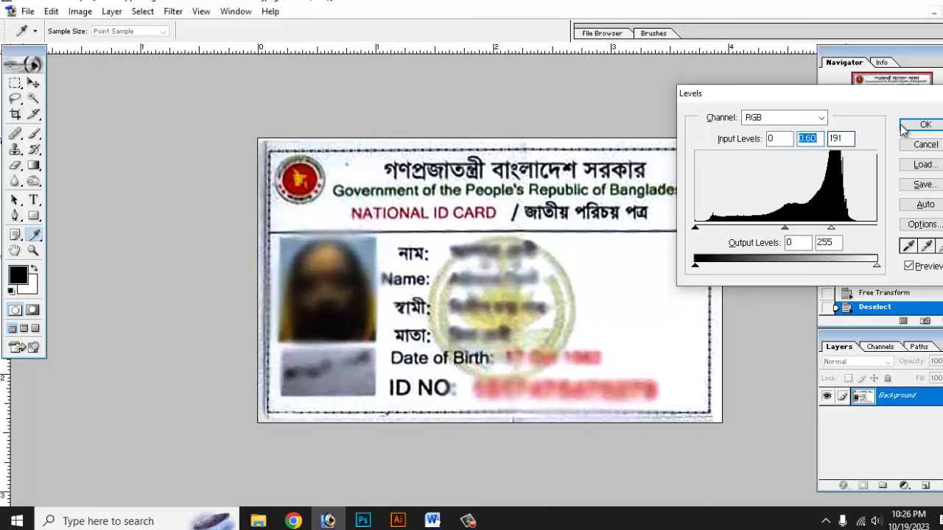
{"action": "left_click", "coordinate": [926, 126]}
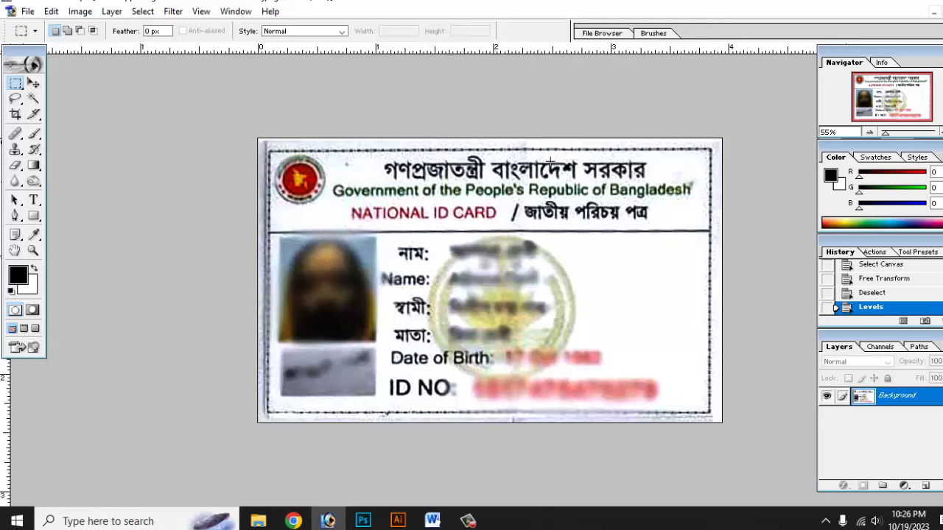
Set the background colour to white and clear the card's top edge strip
{"action": "left_click", "coordinate": [30, 286]}
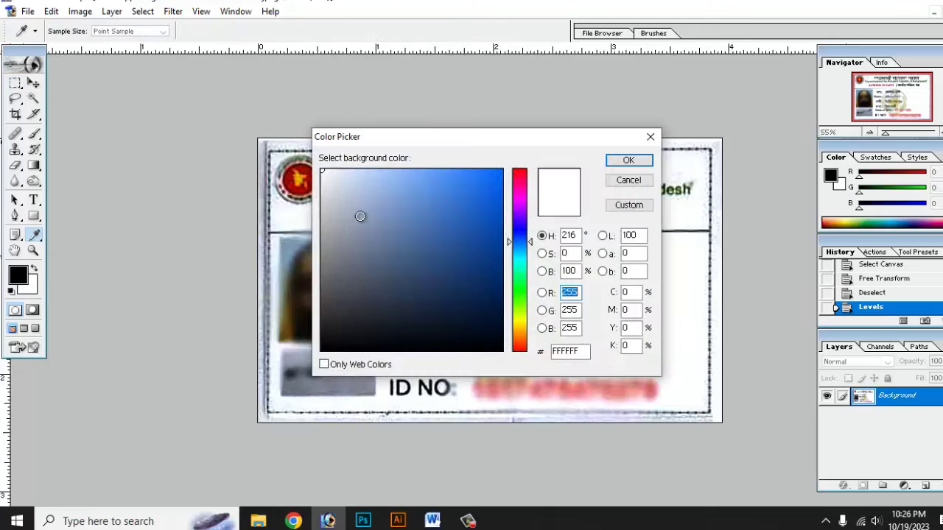
{"action": "left_click_drag", "start_coordinate": [358, 185], "coordinate": [323, 166]}
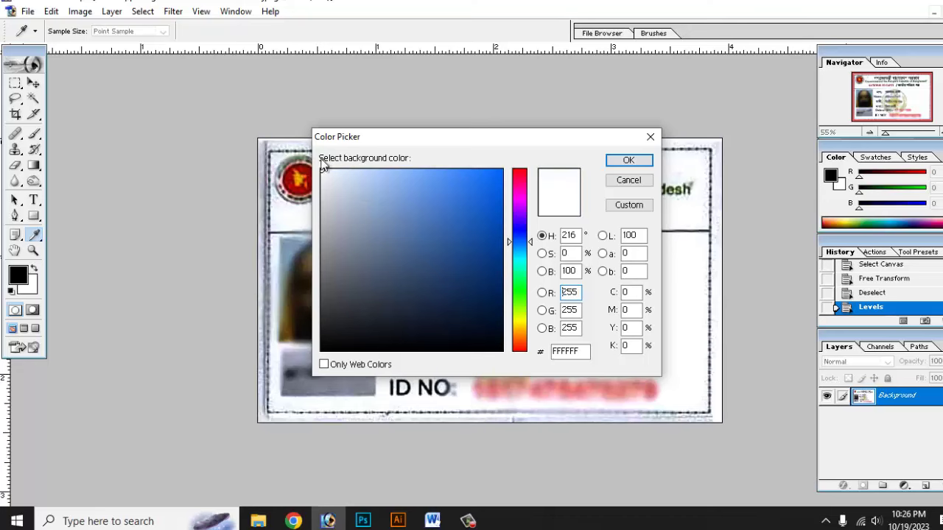
{"action": "left_click", "coordinate": [627, 160]}
{"action": "key", "text": "m"}
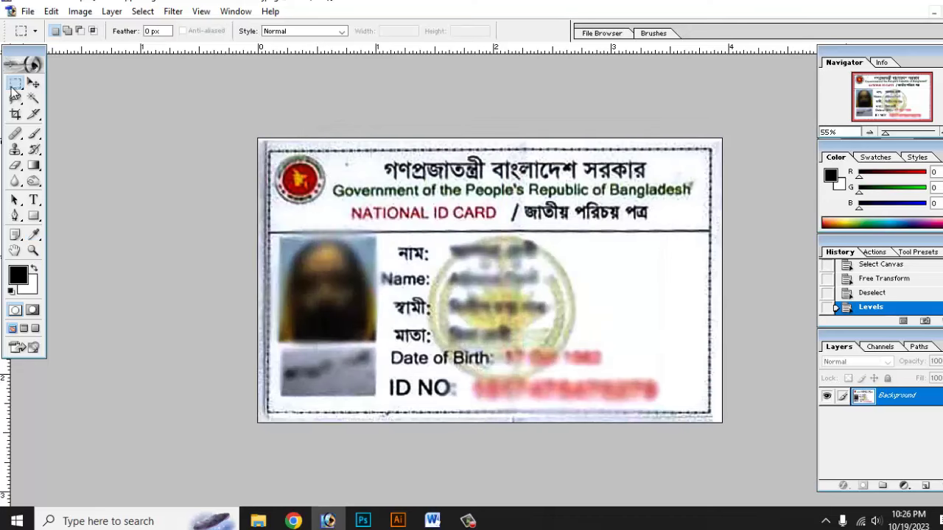
{"action": "left_click_drag", "start_coordinate": [560, 142], "coordinate": [743, 145]}
{"action": "key", "text": "Down"}
{"action": "key", "text": "Delete"}
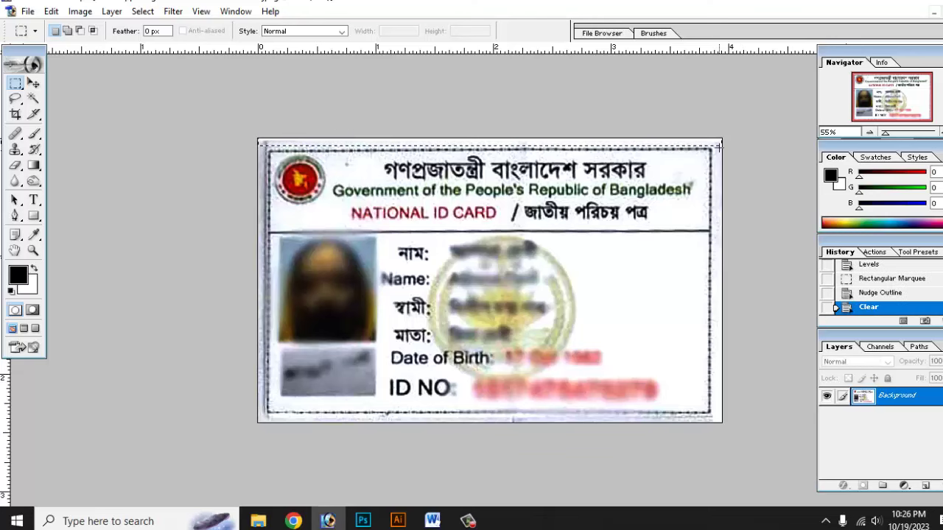
{"action": "key", "text": "ctrl+d"}
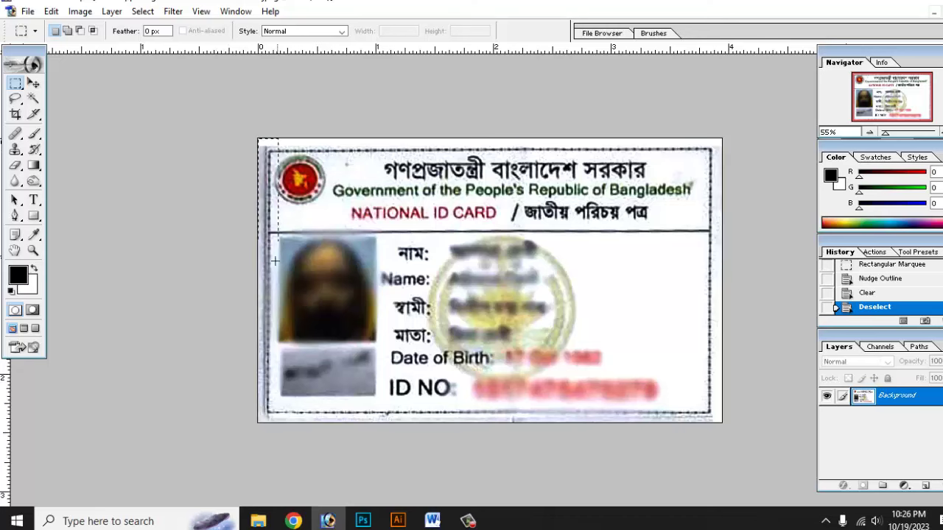
Clear the left and bottom edge strips to white and deselect
{"action": "left_click_drag", "start_coordinate": [274, 261], "coordinate": [265, 435]}
{"action": "key", "text": "Delete"}
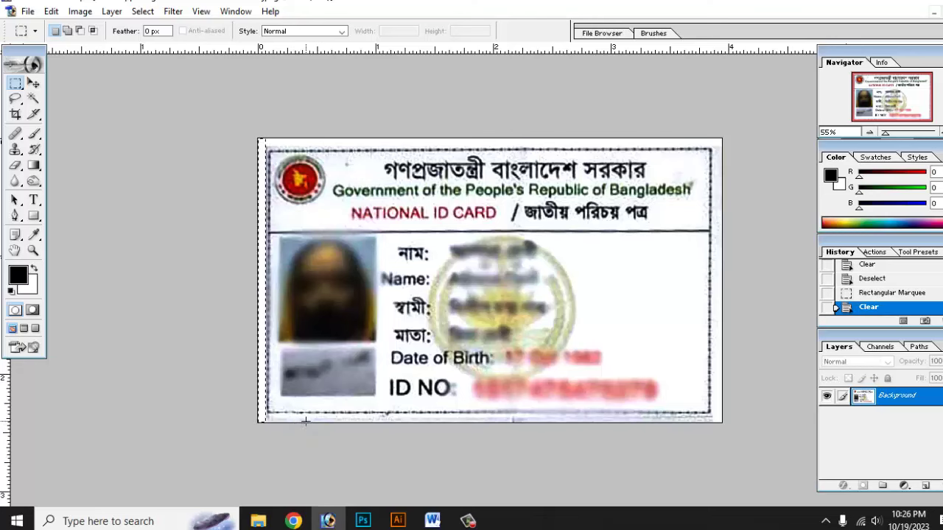
{"action": "key", "text": "ctrl+d"}
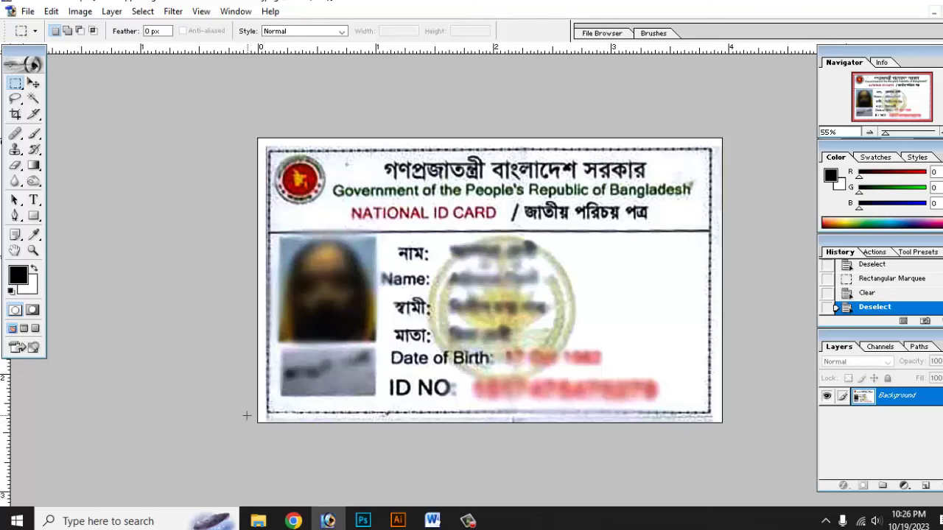
{"action": "left_click_drag", "start_coordinate": [352, 429], "coordinate": [747, 491]}
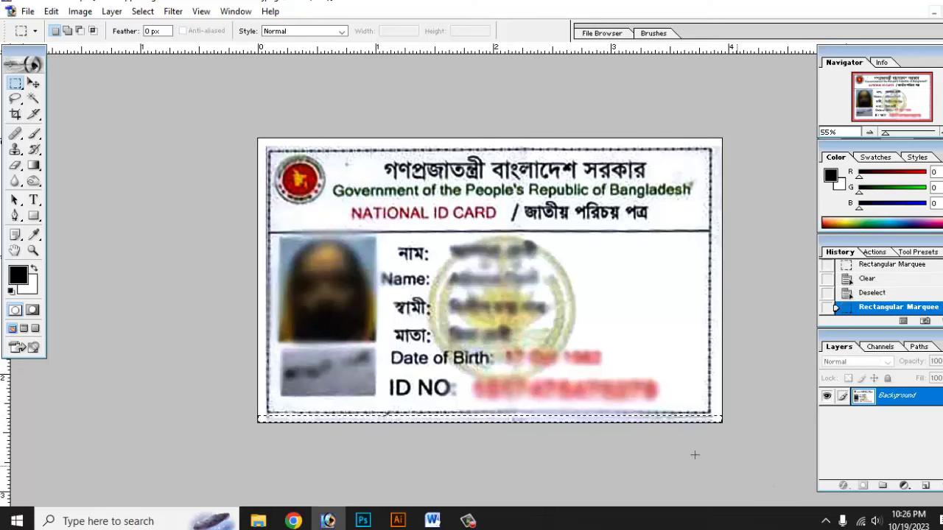
{"action": "key", "text": "ctrl+d"}
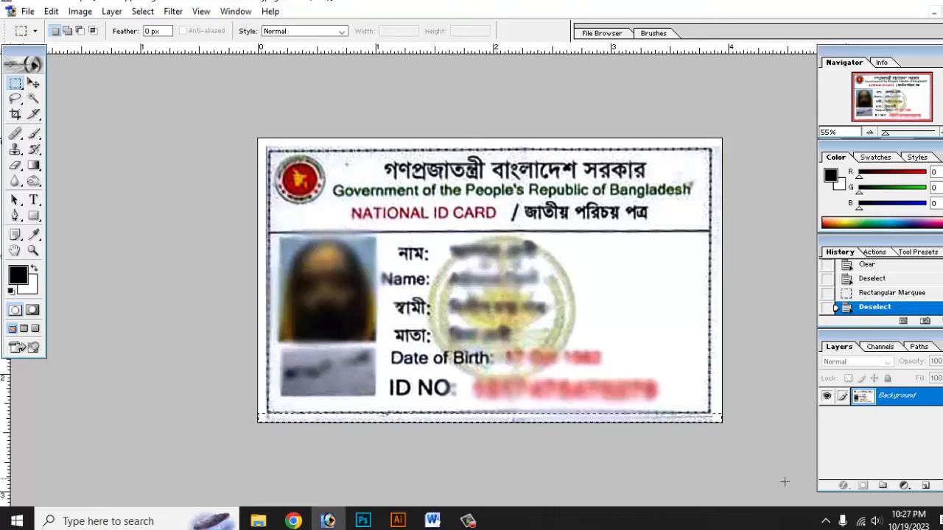
{"action": "left_click_drag", "start_coordinate": [248, 413], "coordinate": [786, 480]}
{"action": "key", "text": "Down"}
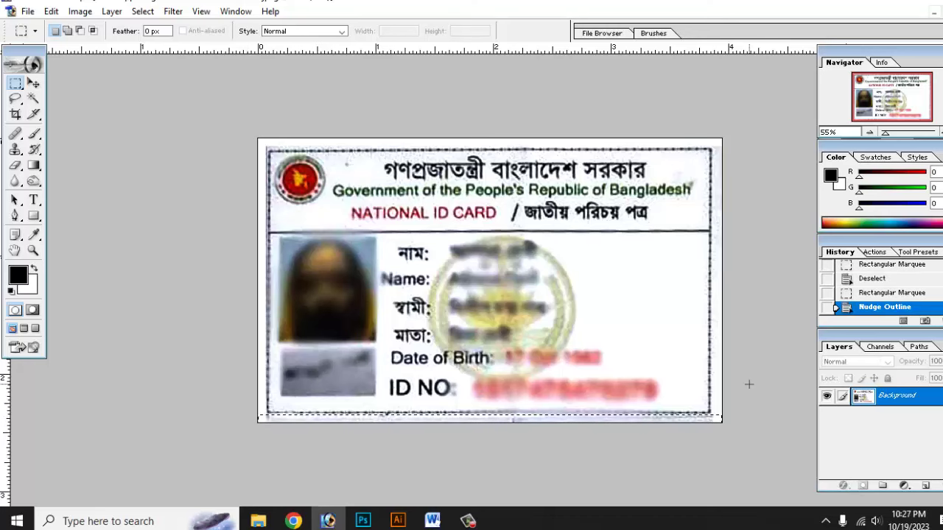
{"action": "key", "text": "Delete"}
{"action": "key", "text": "ctrl+d"}
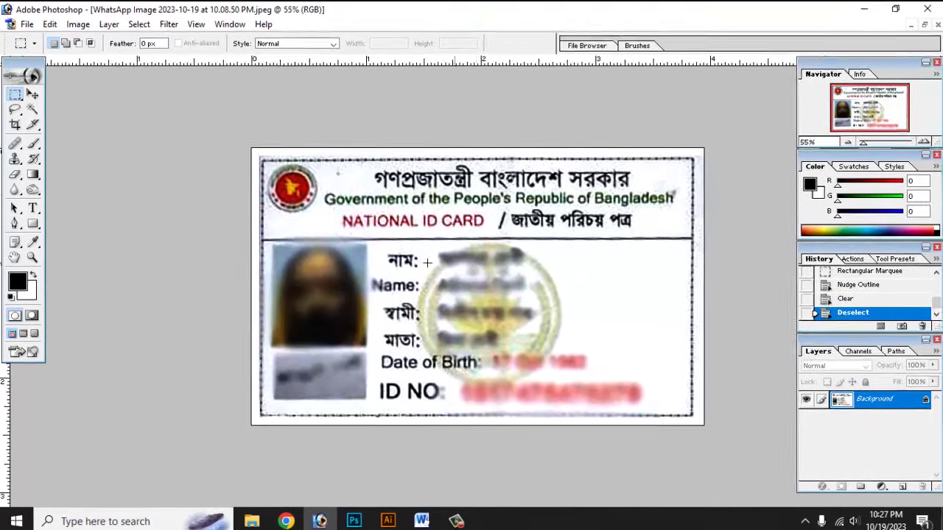
Create Untitled-1, an A4 300 ppi RGB white page, positioned beside the card photo
{"action": "left_click", "coordinate": [923, 26]}
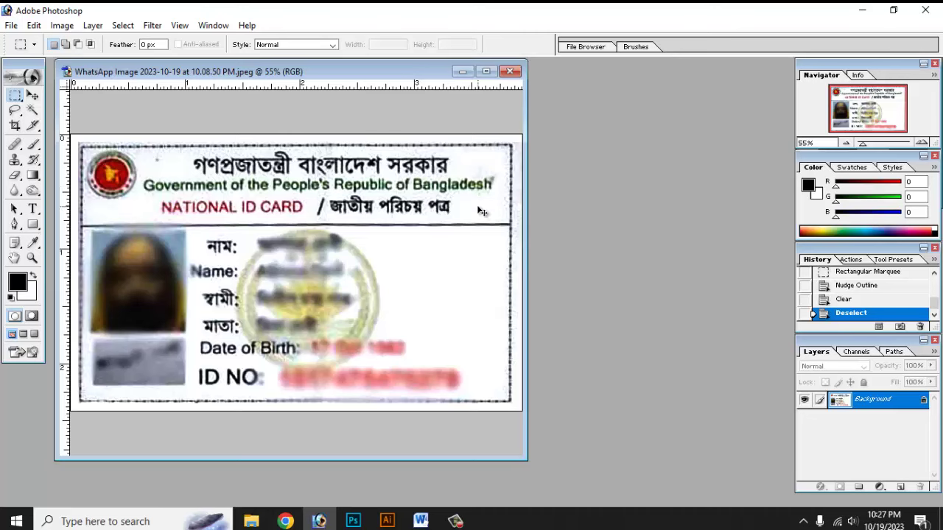
{"action": "key", "text": "ctrl+n"}
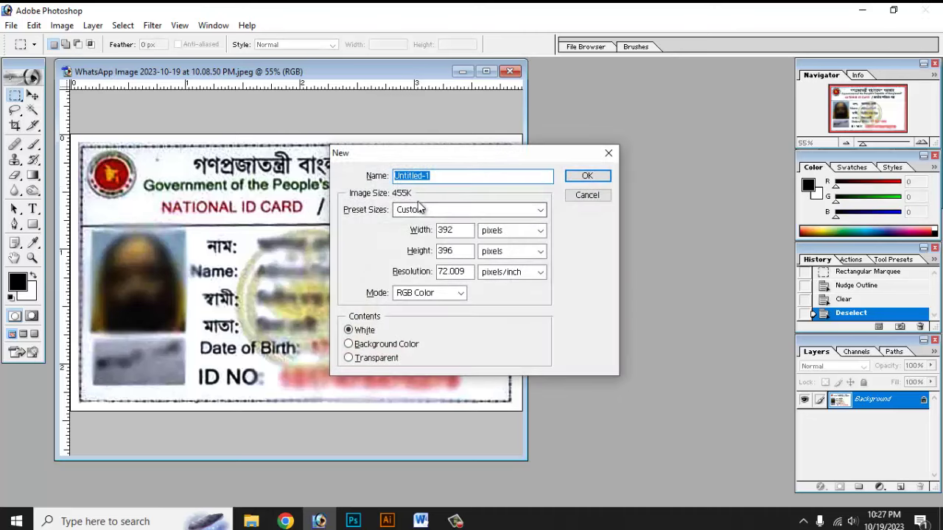
{"action": "left_click", "coordinate": [429, 213]}
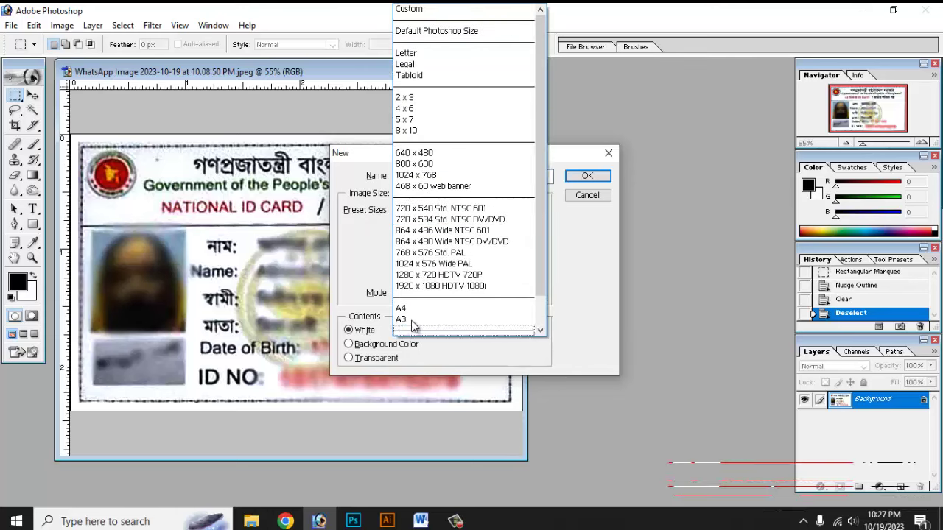
{"action": "left_click", "coordinate": [412, 309]}
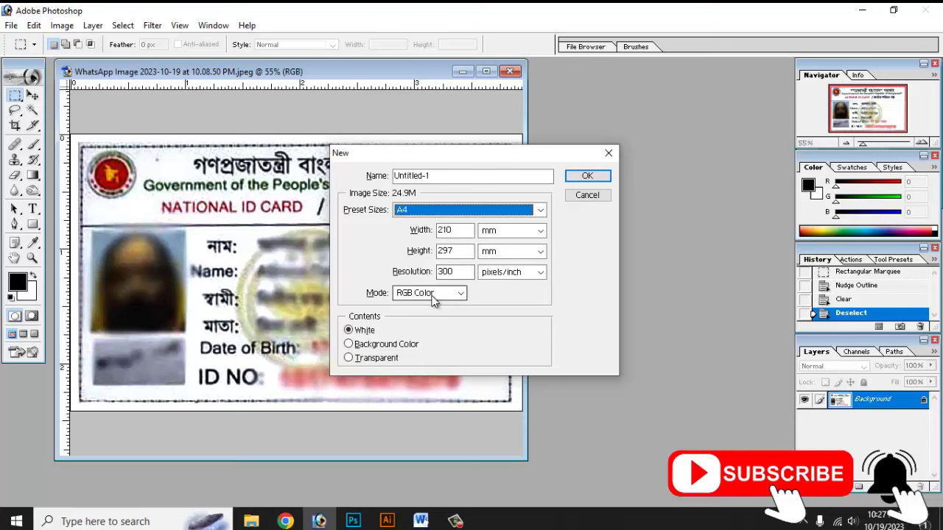
{"action": "left_click", "coordinate": [434, 295]}
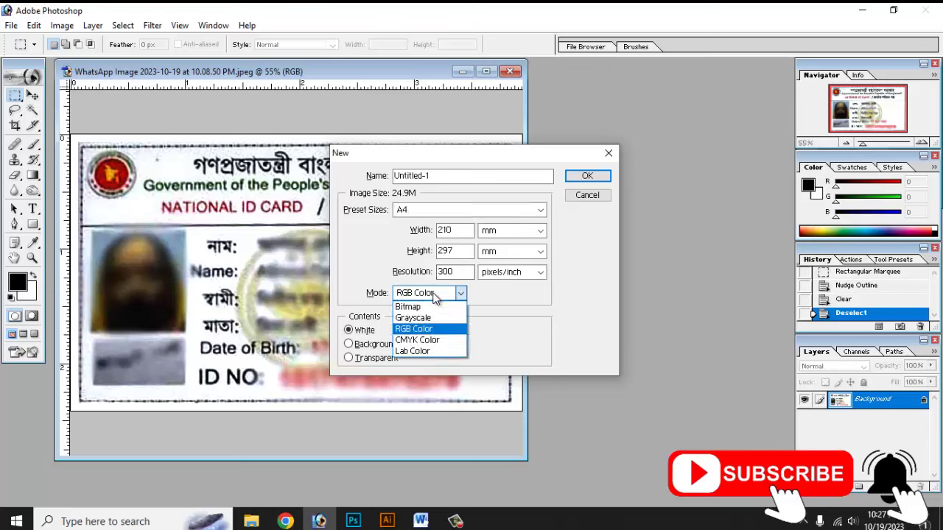
{"action": "left_click", "coordinate": [431, 329]}
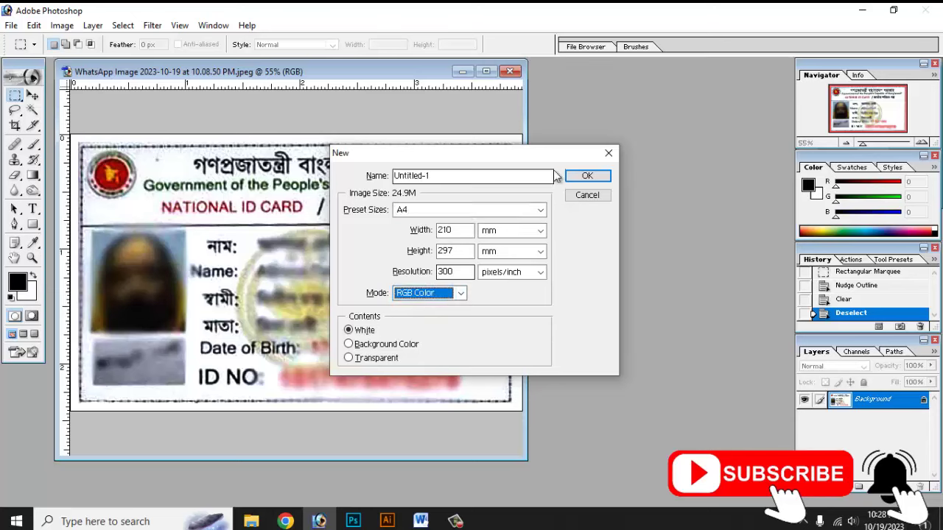
{"action": "left_click", "coordinate": [587, 176]}
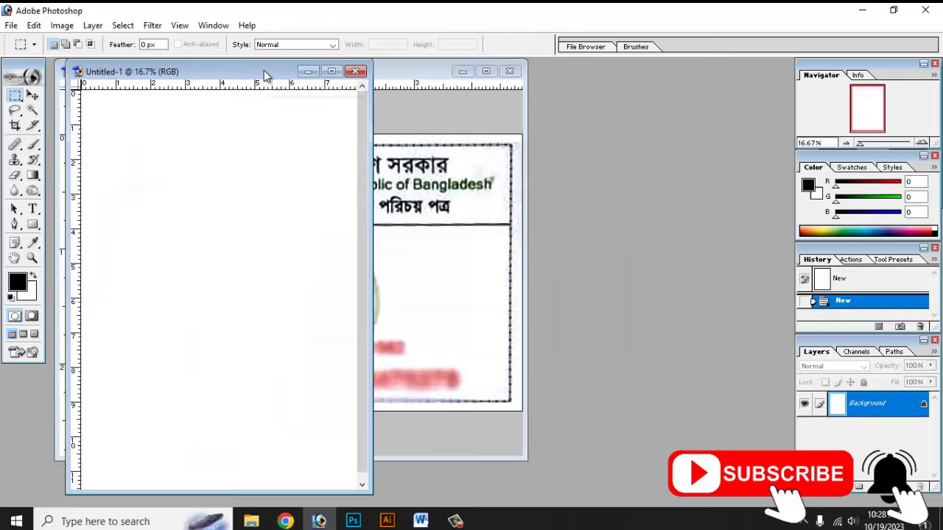
{"action": "left_click_drag", "start_coordinate": [264, 70], "coordinate": [686, 70]}
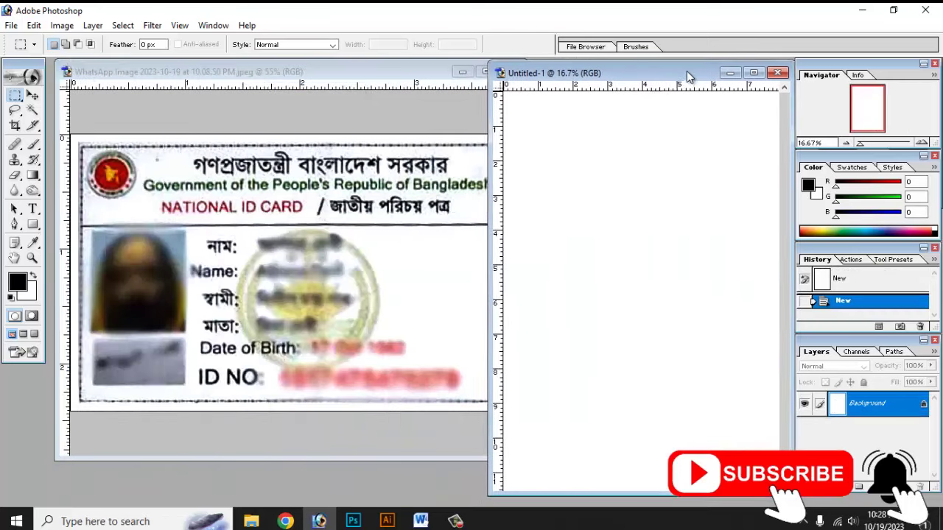
{"action": "left_click", "coordinate": [383, 210]}
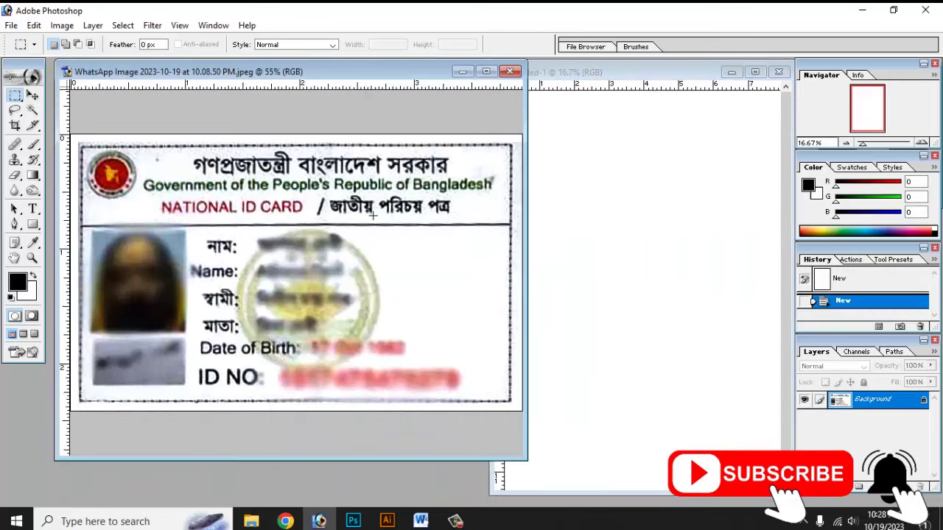
Move the cleaned card front onto the A4 Untitled-1 page as Layer 1, then minimize its window
{"action": "left_click", "coordinate": [32, 96]}
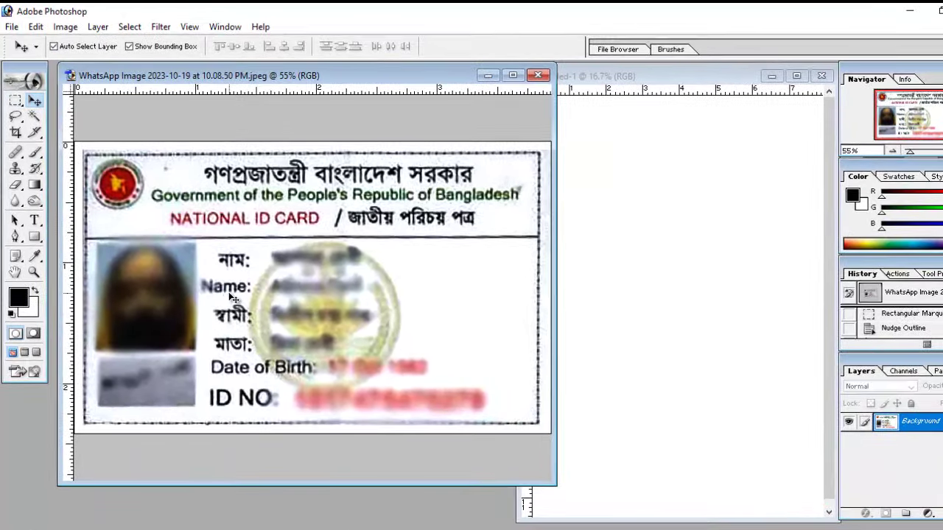
{"action": "left_click_drag", "start_coordinate": [421, 278], "coordinate": [683, 230]}
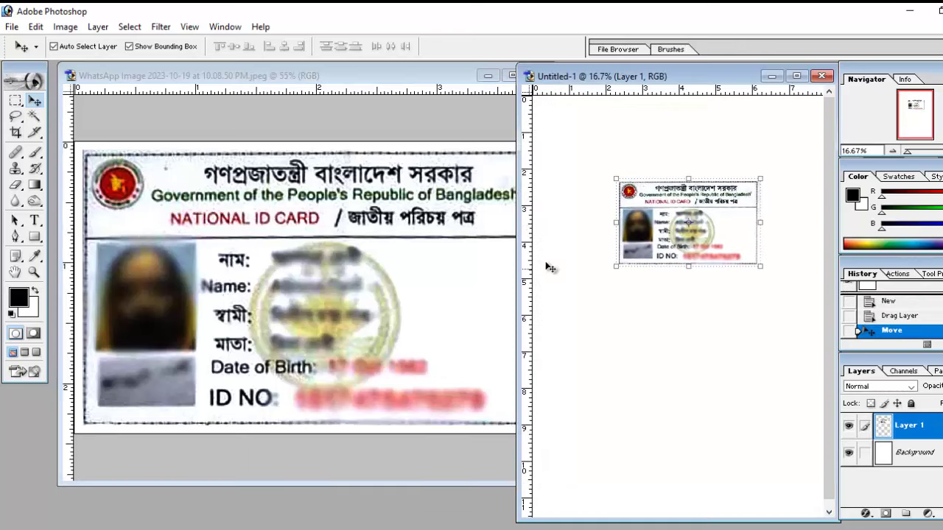
{"action": "left_click", "coordinate": [451, 244]}
{"action": "left_click", "coordinate": [488, 75]}
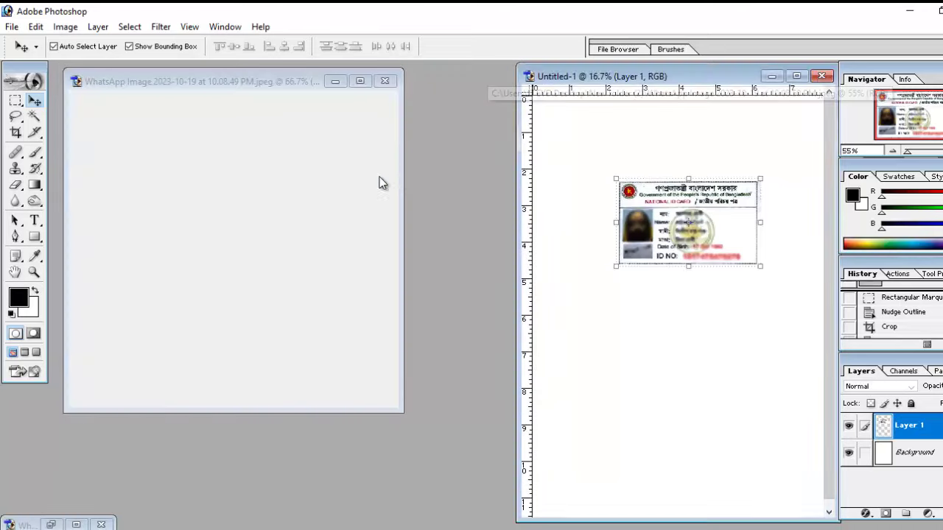
Open the 10.08.49 back-of-card photo and marquee the whole image
{"action": "left_click", "coordinate": [366, 80]}
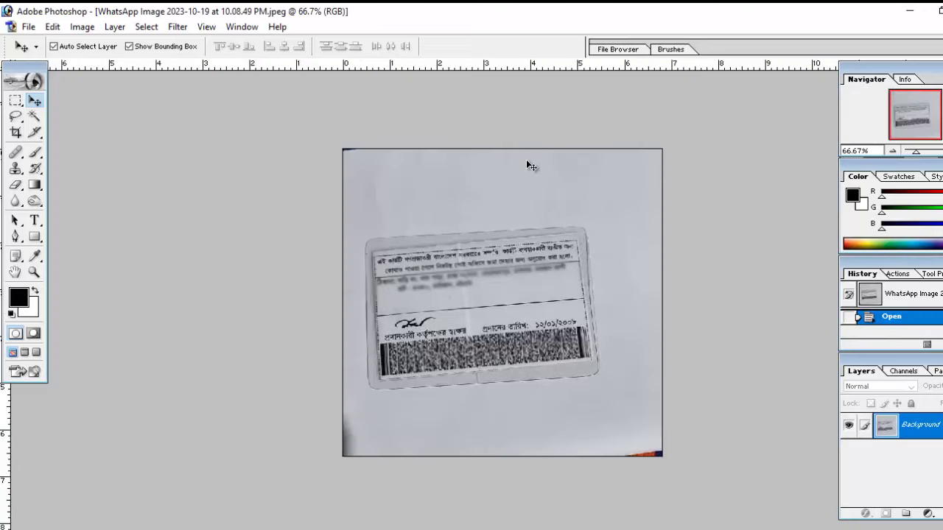
{"action": "key", "text": "m"}
{"action": "key", "text": "ctrl+0"}
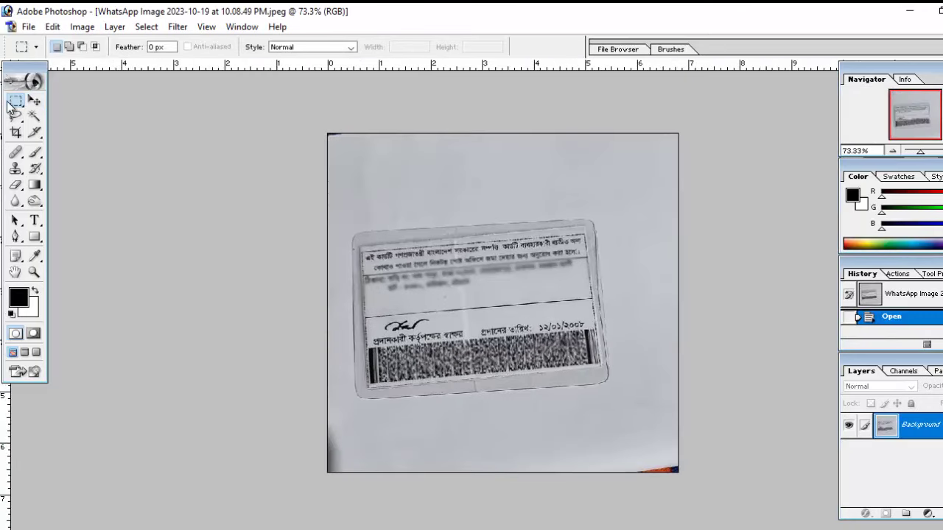
{"action": "left_click_drag", "start_coordinate": [326, 110], "coordinate": [766, 516]}
Rotate the back photo about 3.3° to level the card, then start a new marquee selection
{"action": "key", "text": "ctrl+t"}
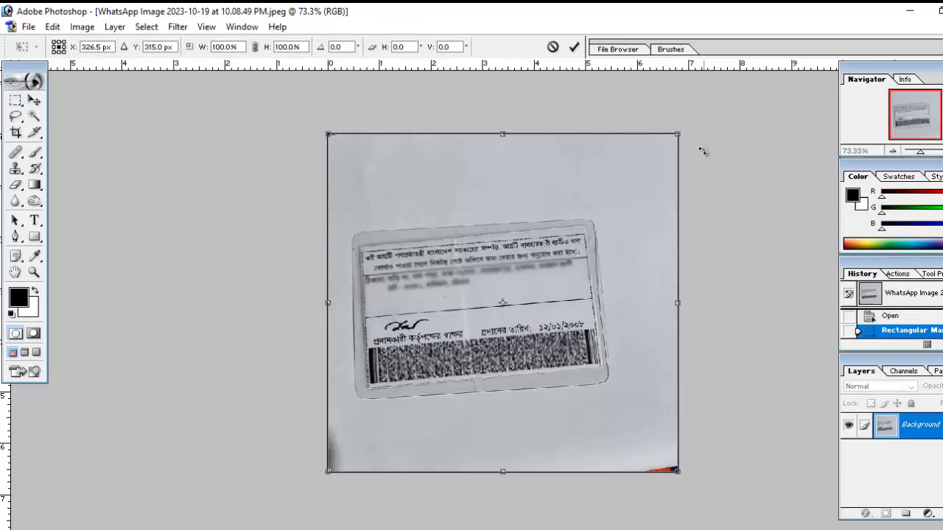
{"action": "left_click_drag", "start_coordinate": [708, 146], "coordinate": [729, 147]}
{"action": "key", "text": "Return"}
{"action": "key", "text": "ctrl+d"}
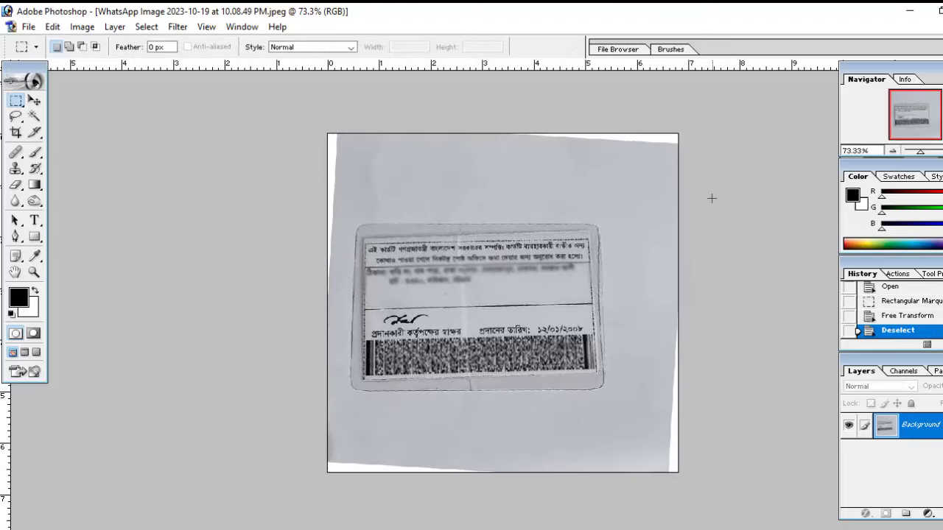
{"action": "key", "text": "ctrl+0"}
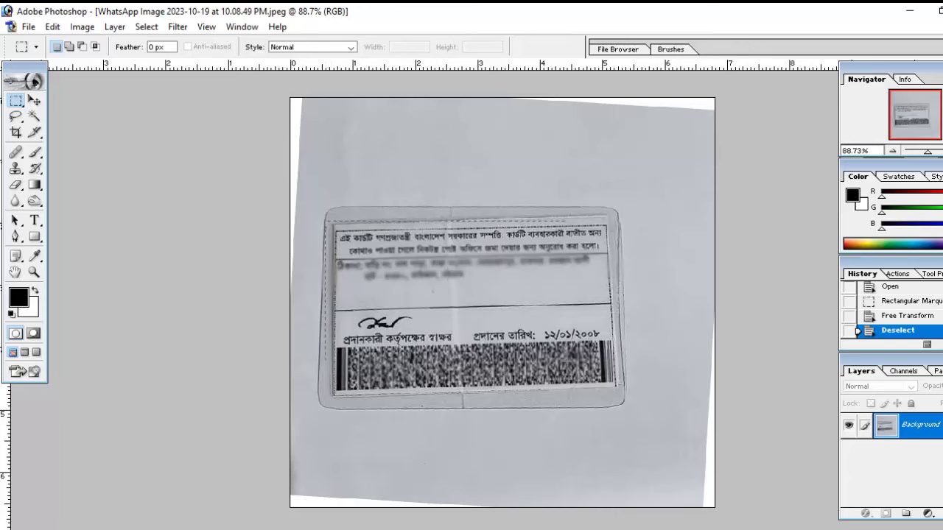
{"action": "left_click_drag", "start_coordinate": [616, 387], "coordinate": [618, 399]}
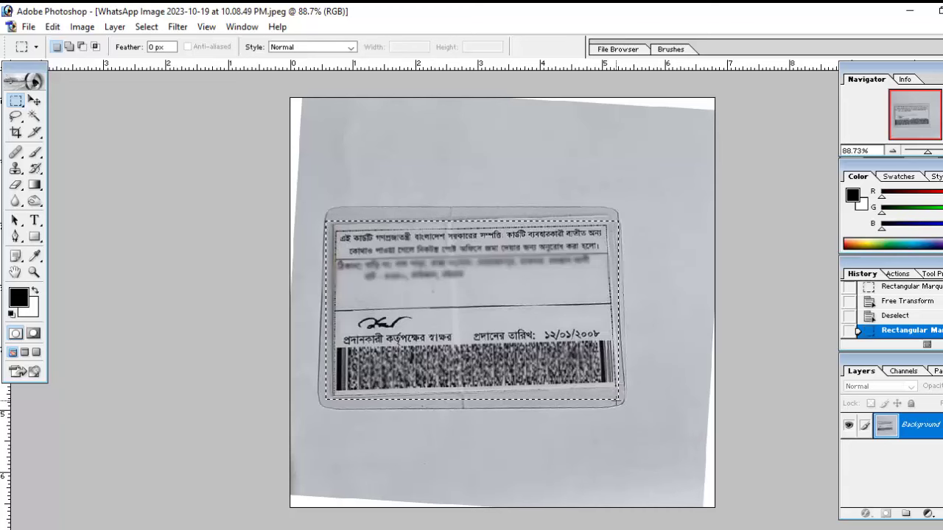
Crop the photo to the selected card area
{"action": "key", "text": "alt+i"}
{"action": "key", "text": "p"}
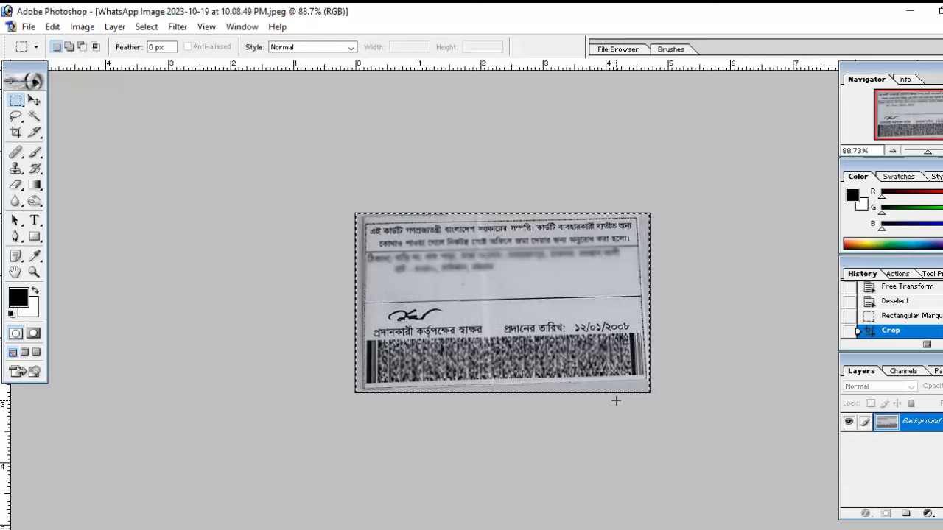
{"action": "key", "text": "ctrl+0"}
{"action": "left_click", "coordinate": [81, 26]}
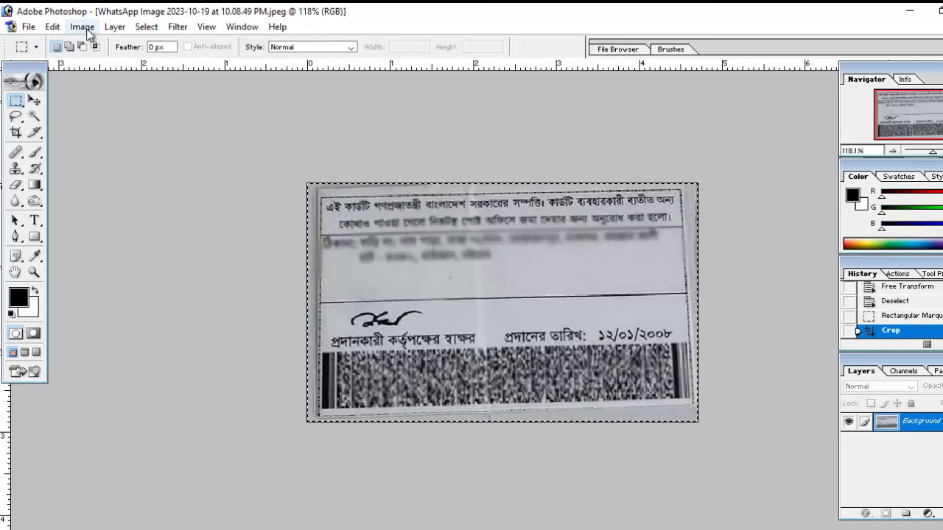
{"action": "left_click", "coordinate": [351, 154]}
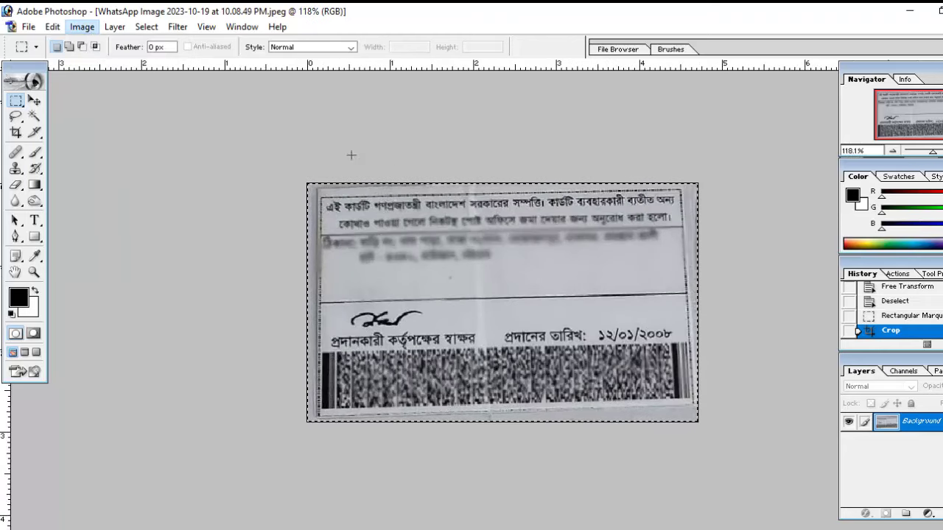
Stretch the four corners with Free Transform so the card straightens and fills the canvas
{"action": "key", "text": "ctrl+a"}
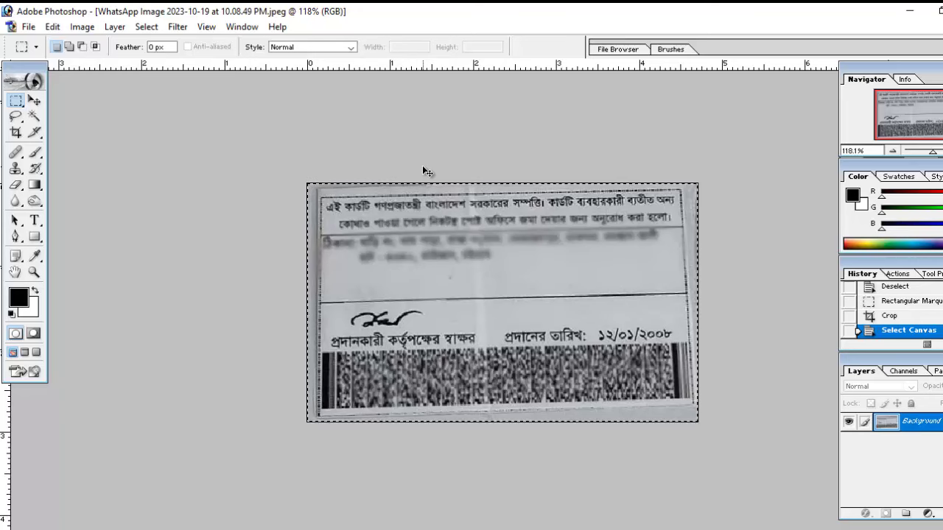
{"action": "key", "text": "ctrl+t"}
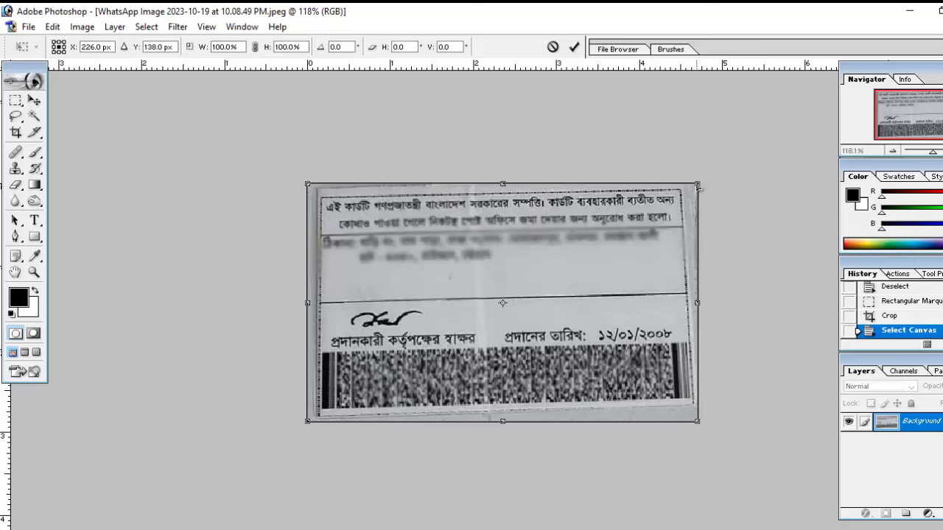
{"action": "left_click_drag", "start_coordinate": [698, 187], "coordinate": [708, 189]}
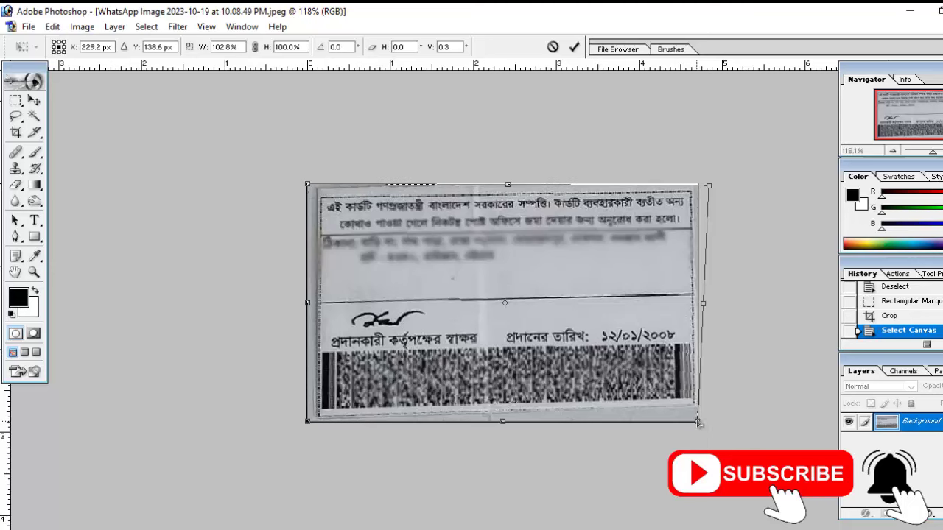
{"action": "left_click_drag", "start_coordinate": [698, 423], "coordinate": [693, 433]}
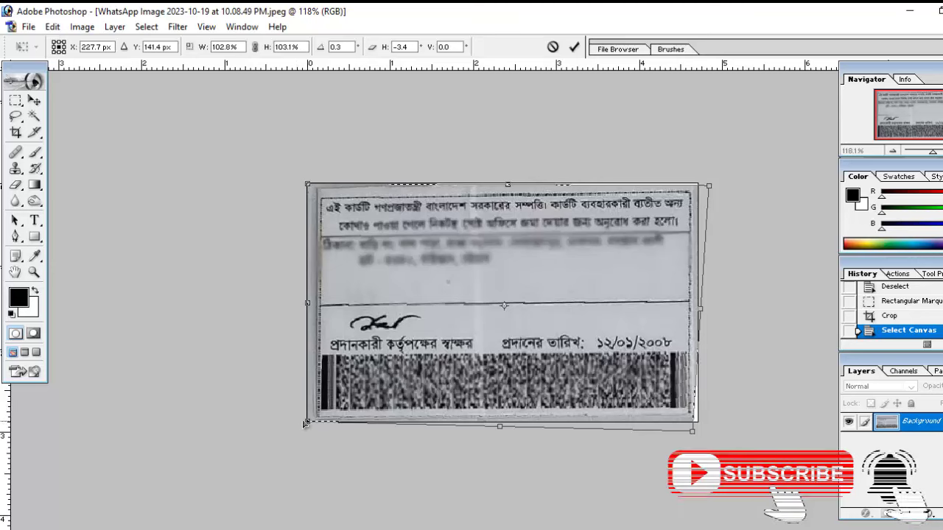
{"action": "left_click_drag", "start_coordinate": [307, 422], "coordinate": [303, 419]}
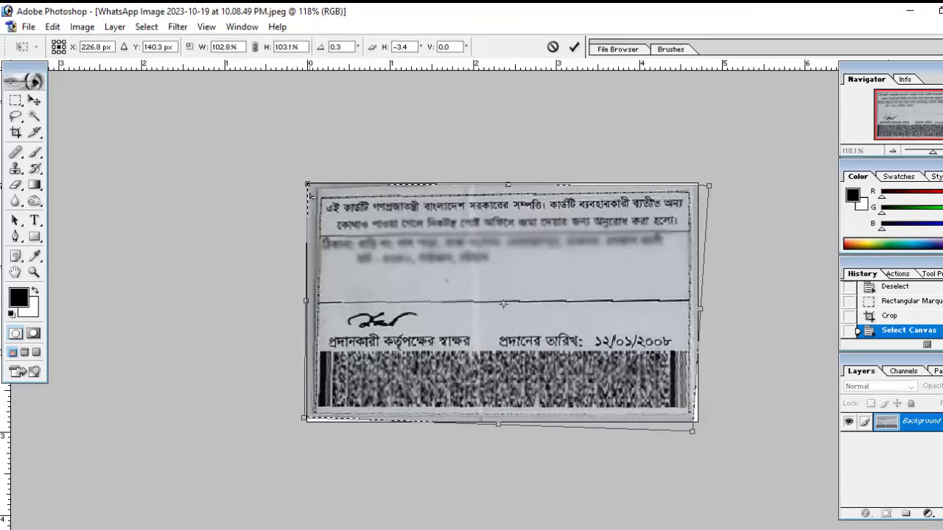
{"action": "left_click_drag", "start_coordinate": [307, 184], "coordinate": [300, 177]}
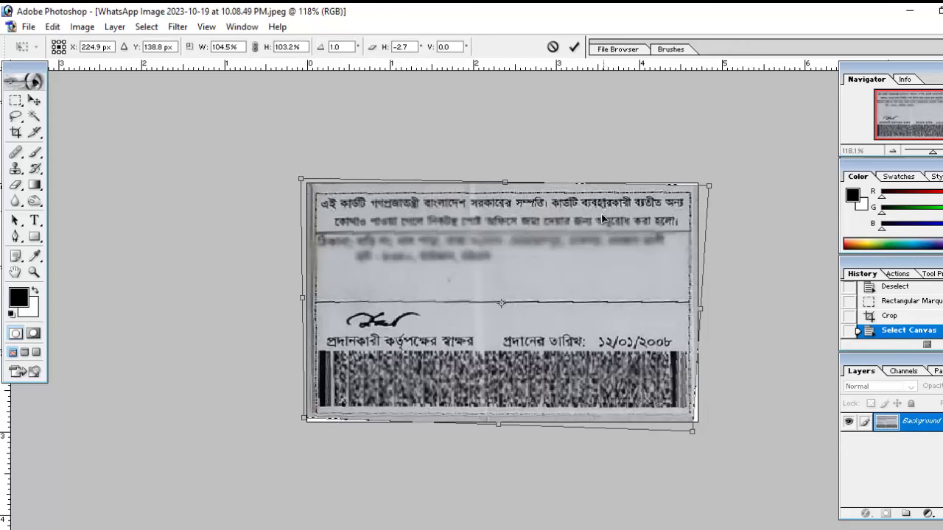
{"action": "key", "text": "Return"}
{"action": "key", "text": "ctrl+d"}
Crop to the full canvas to trim the transformed overflow, then deselect
{"action": "key", "text": "ctrl+0"}
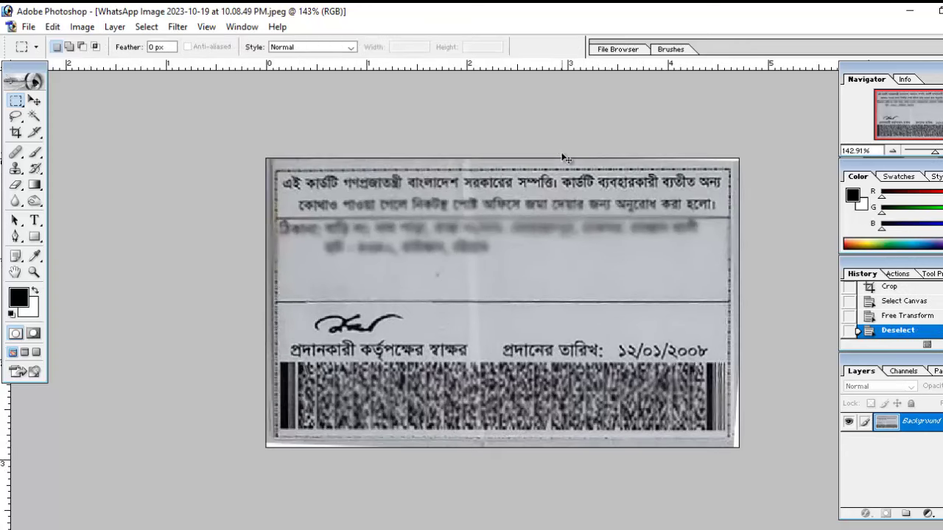
{"action": "key", "text": "ctrl+a"}
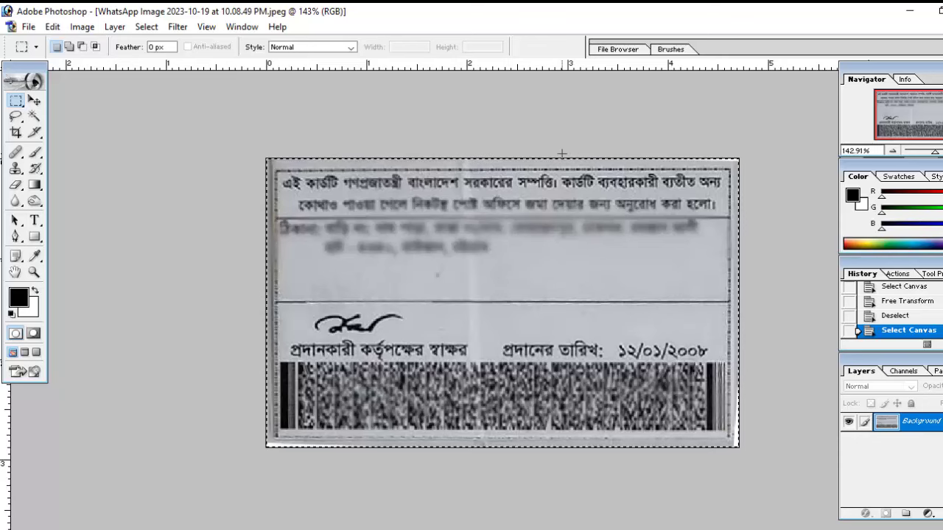
{"action": "key", "text": "alt+i"}
{"action": "key", "text": "p"}
{"action": "key", "text": "ctrl+d"}
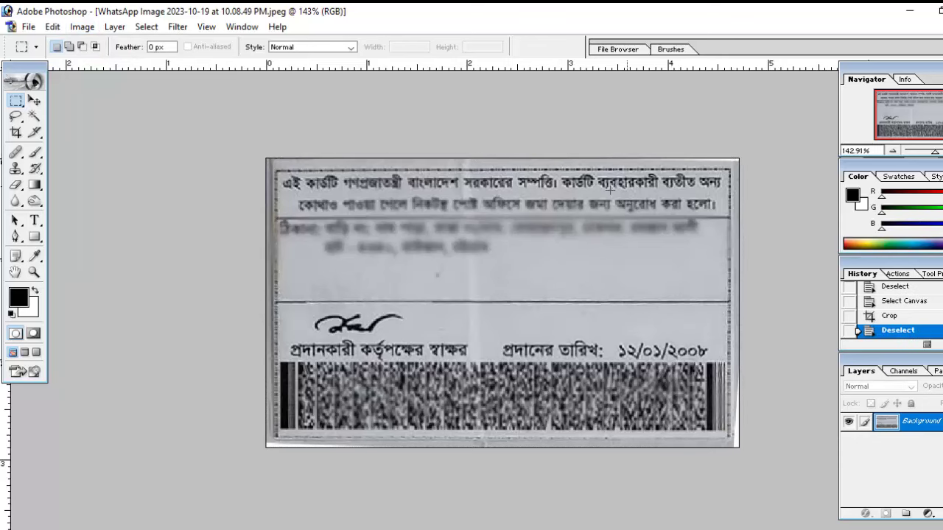
Resample the back image to 300 pixels/inch (1412 × 863 px) and zoom out
{"action": "left_click", "coordinate": [82, 27]}
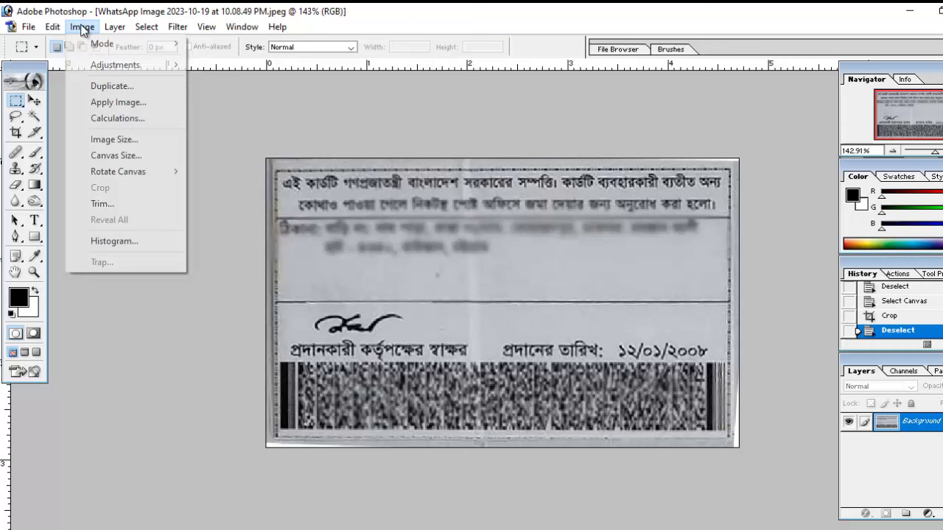
{"action": "left_click", "coordinate": [128, 143]}
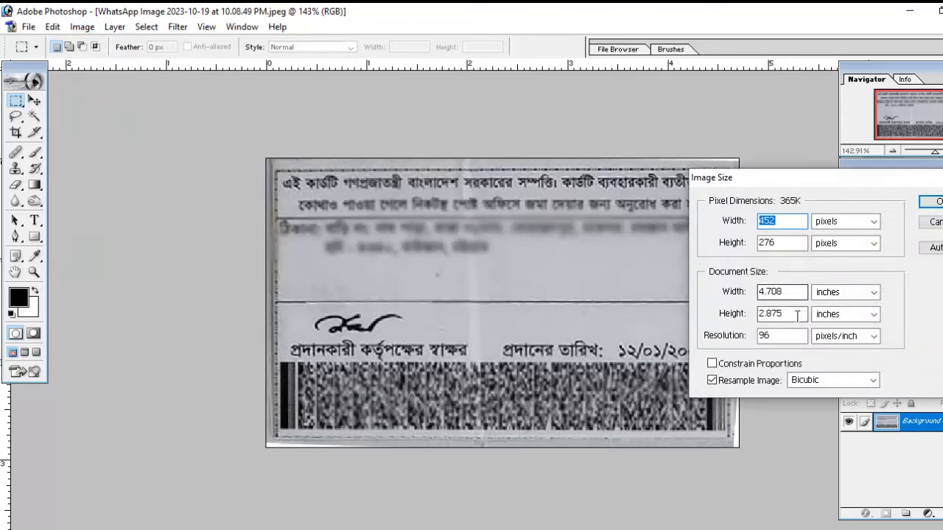
{"action": "double_click", "coordinate": [781, 336]}
{"action": "type", "text": "3"}
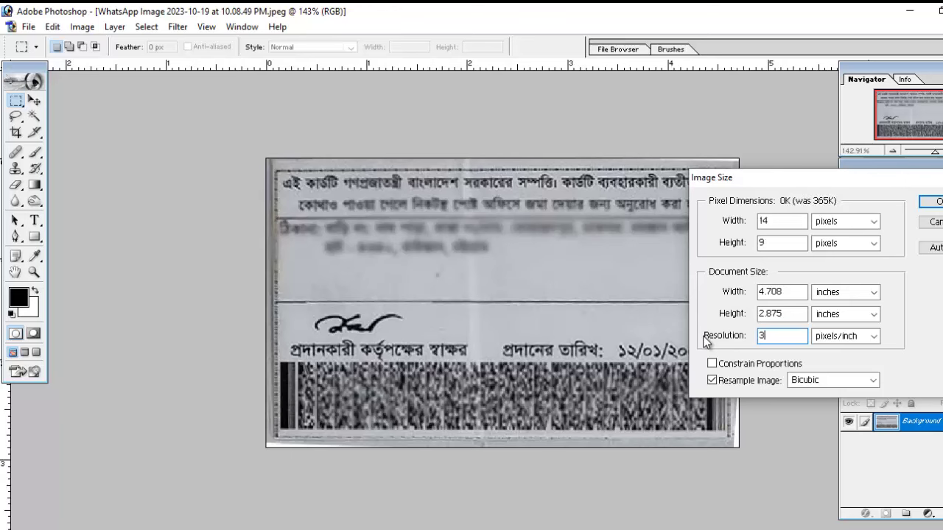
{"action": "type", "text": "00"}
{"action": "double_click", "coordinate": [763, 336]}
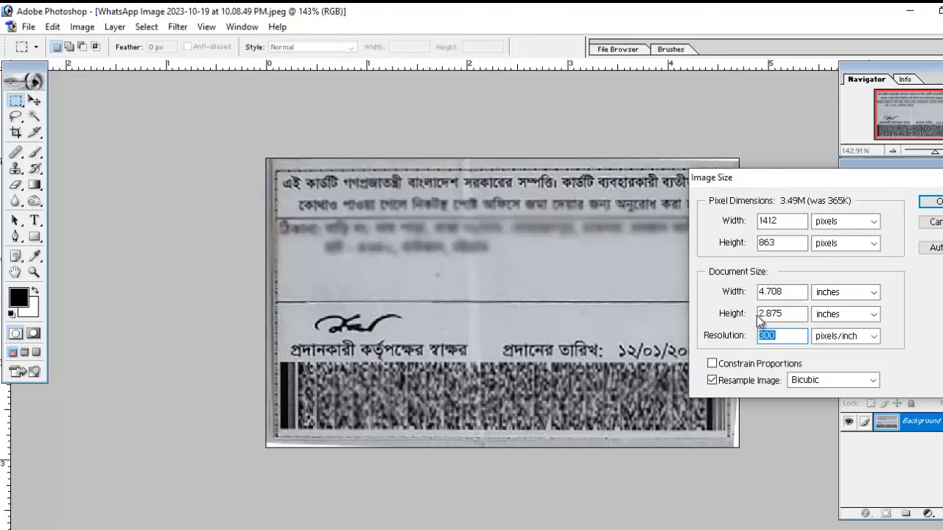
{"action": "key", "text": "Return"}
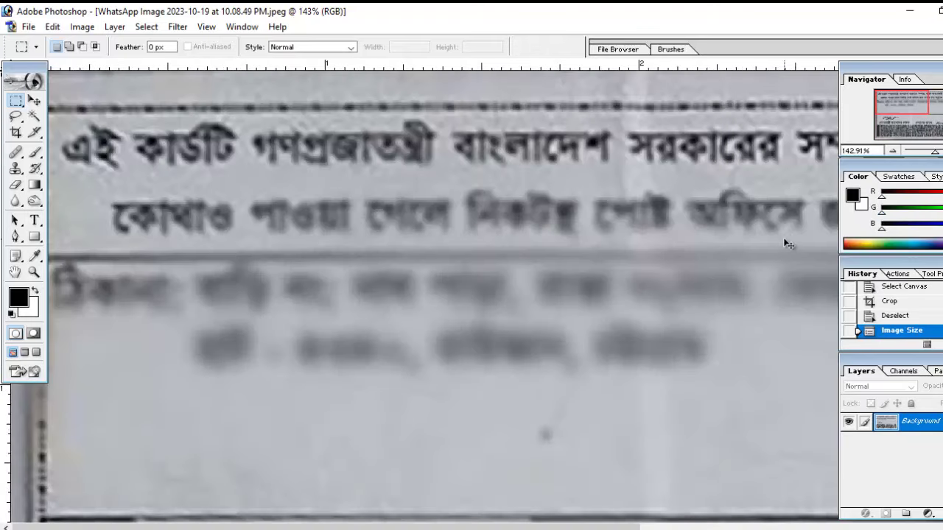
{"action": "key", "text": "ctrl+minus"}
{"action": "key", "text": "ctrl+minus"}
{"action": "key", "text": "ctrl+minus"}
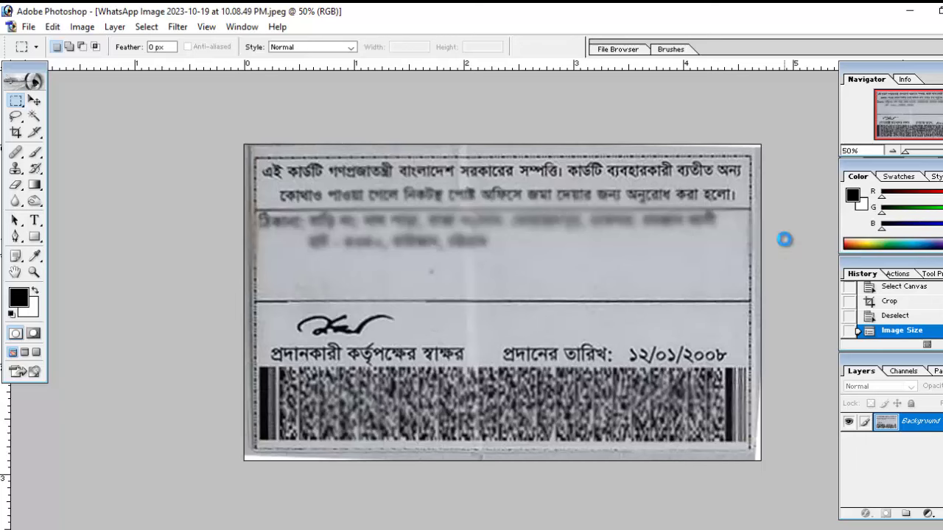
Apply Levels of 0, 0.82, 191 to whiten the card's grey background
{"action": "key", "text": "ctrl+l"}
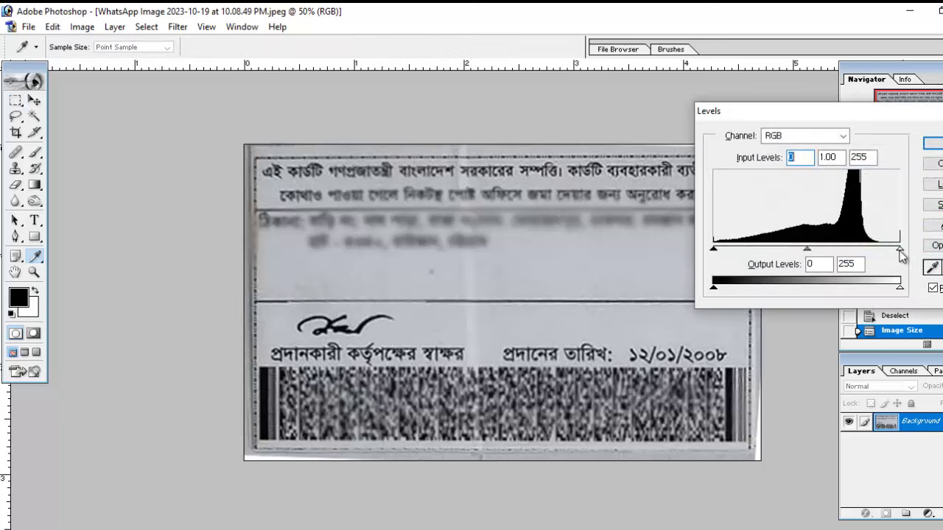
{"action": "left_click_drag", "start_coordinate": [899, 249], "coordinate": [856, 250]}
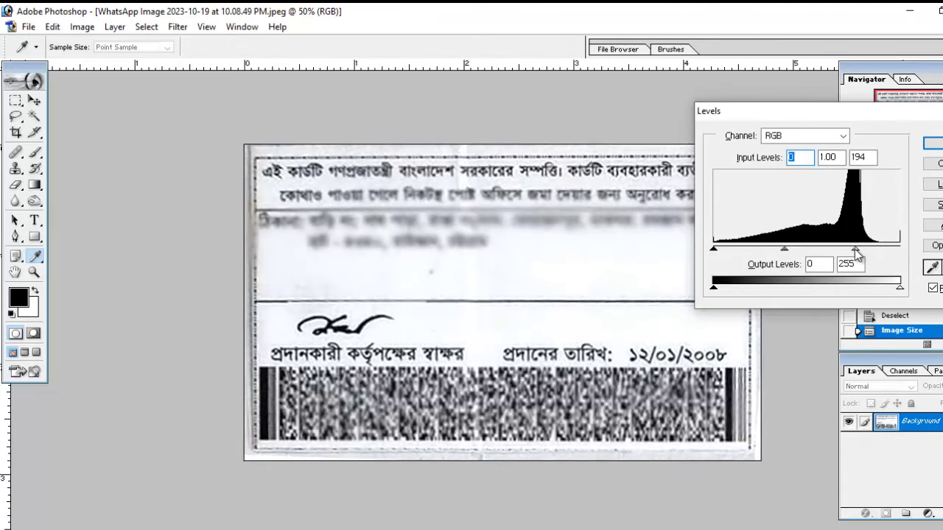
{"action": "left_click_drag", "start_coordinate": [855, 249], "coordinate": [853, 249]}
{"action": "left_click_drag", "start_coordinate": [785, 255], "coordinate": [799, 253]}
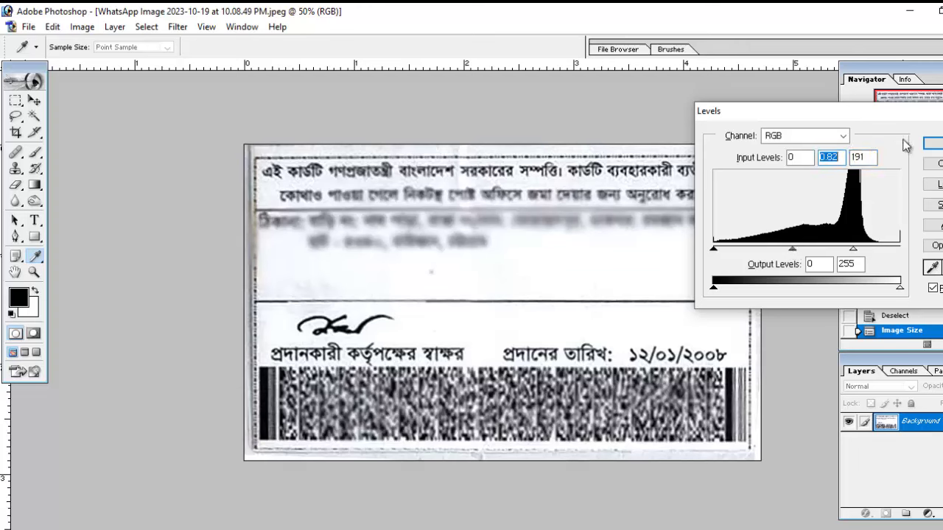
{"action": "key", "text": "Return"}
{"action": "key", "text": "m"}
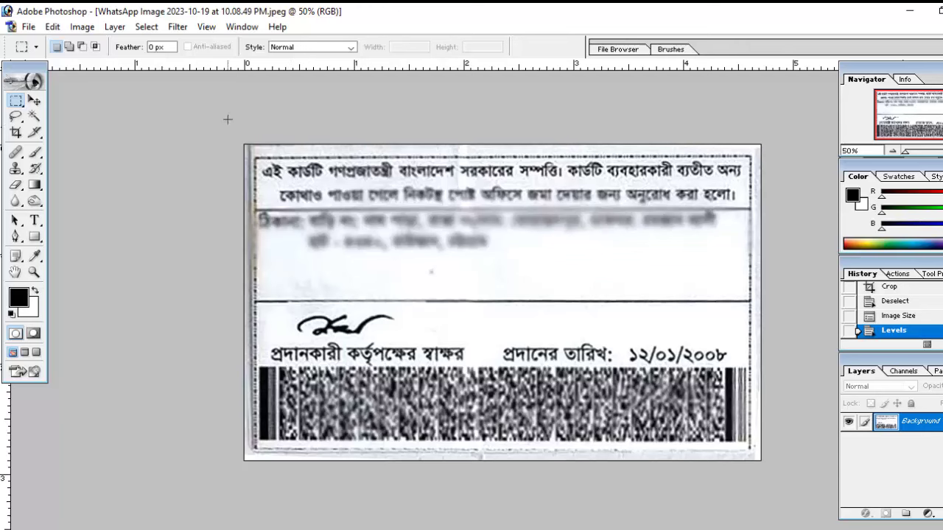
Clear thin strips along the card's top and right edges to white
{"action": "left_click_drag", "start_coordinate": [536, 134], "coordinate": [747, 159]}
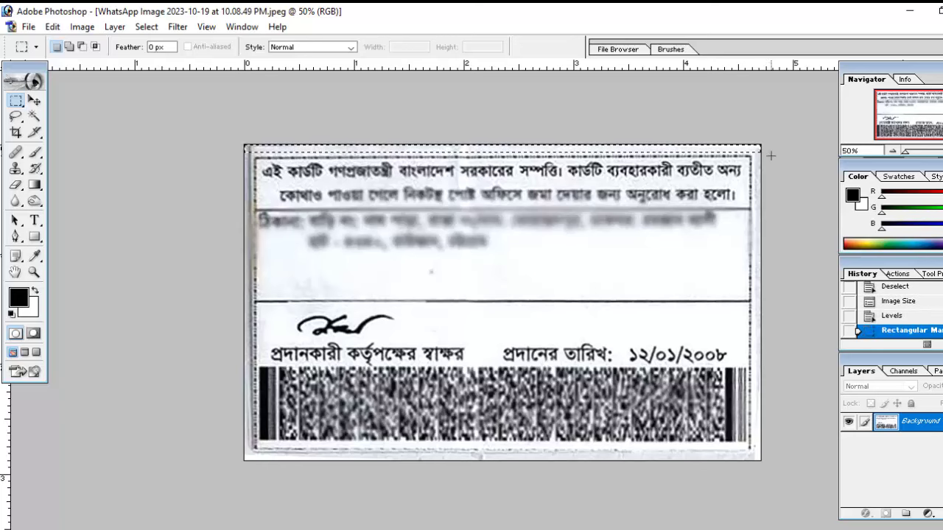
{"action": "key", "text": "Delete"}
{"action": "key", "text": "ctrl+d"}
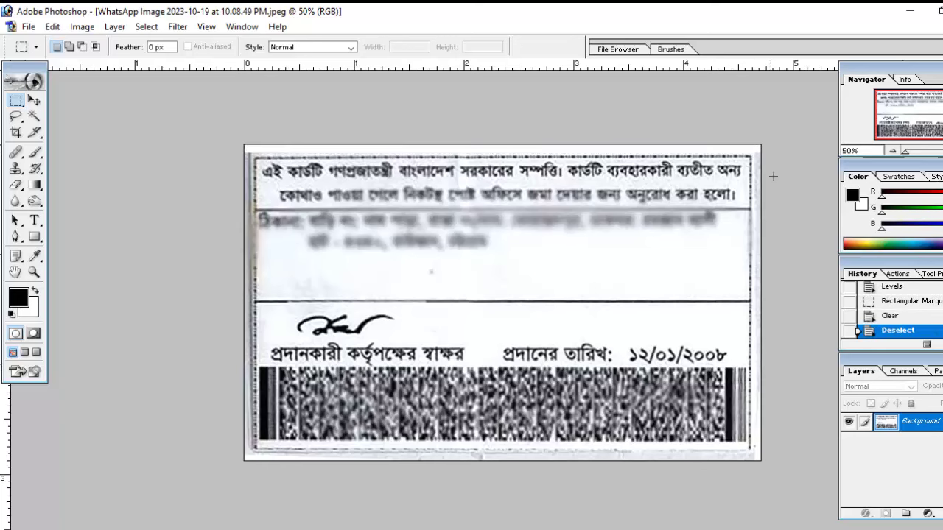
{"action": "left_click_drag", "start_coordinate": [751, 140], "coordinate": [796, 467]}
{"action": "key", "text": "Delete"}
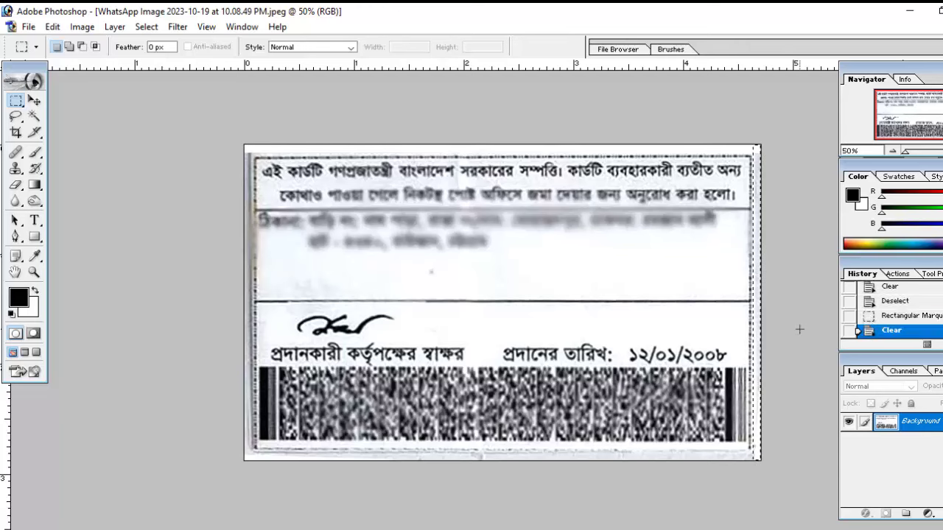
{"action": "key", "text": "ctrl+d"}
Clear thin strips along the card's left and bottom edges to white
{"action": "left_click_drag", "start_coordinate": [300, 364], "coordinate": [259, 485]}
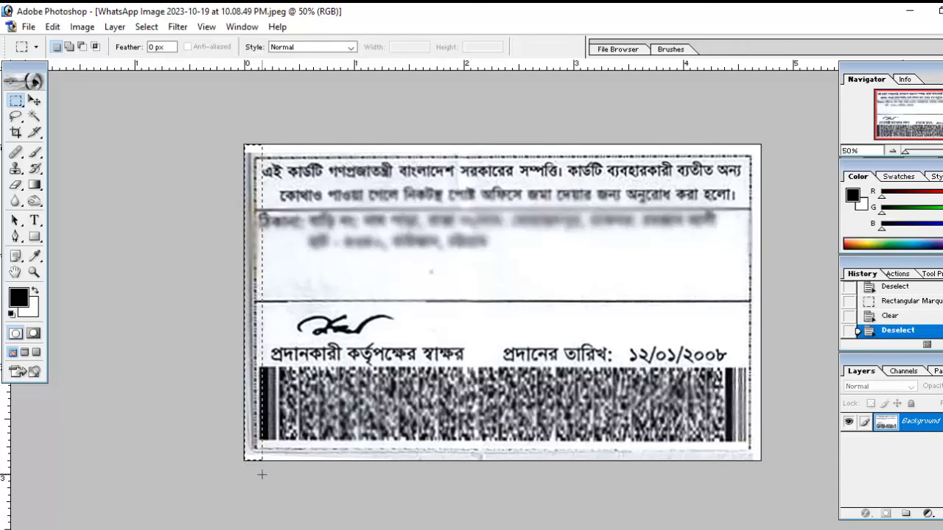
{"action": "key", "text": "Left"}
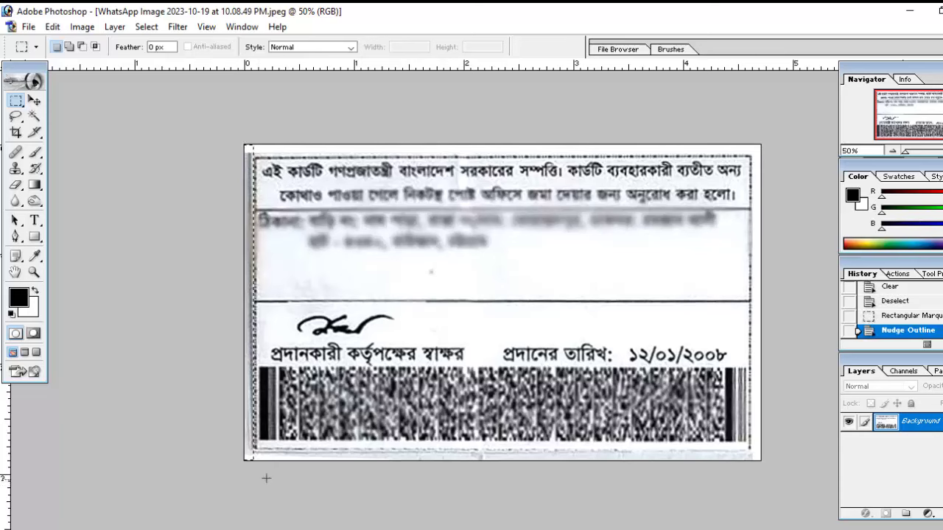
{"action": "key", "text": "Delete"}
{"action": "key", "text": "ctrl+d"}
{"action": "left_click_drag", "start_coordinate": [244, 450], "coordinate": [762, 462]}
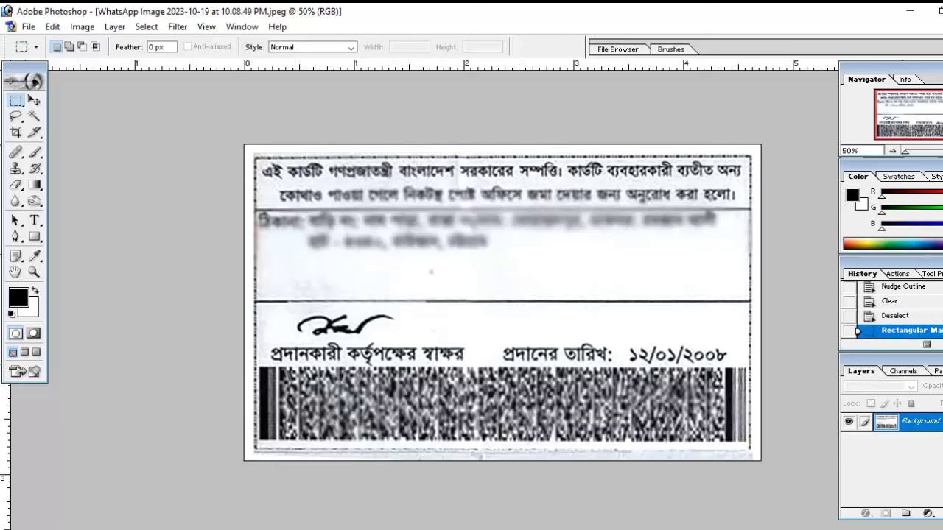
{"action": "key", "text": "Down"}
{"action": "key", "text": "Delete"}
{"action": "key", "text": "ctrl+d"}
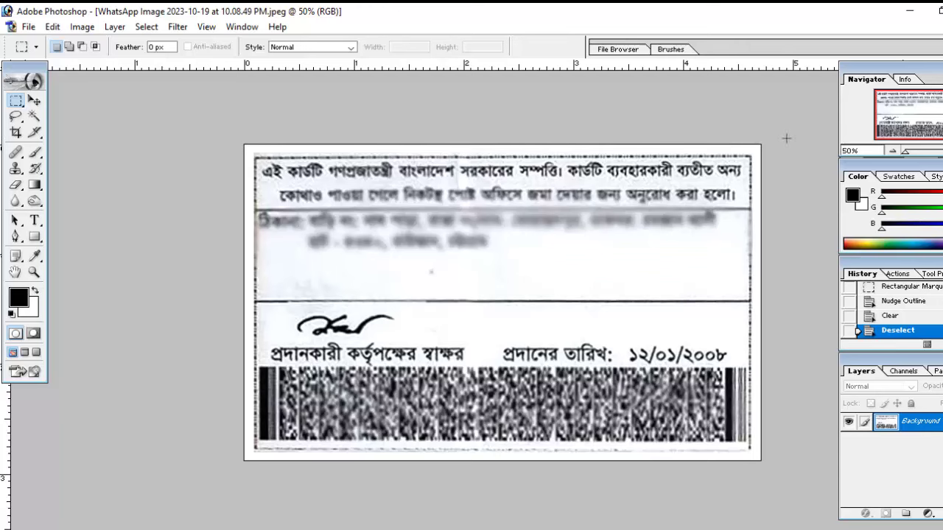
Move the card back onto the A4 page as Layer 2 and maximize the page window
{"action": "left_click", "coordinate": [936, 26]}
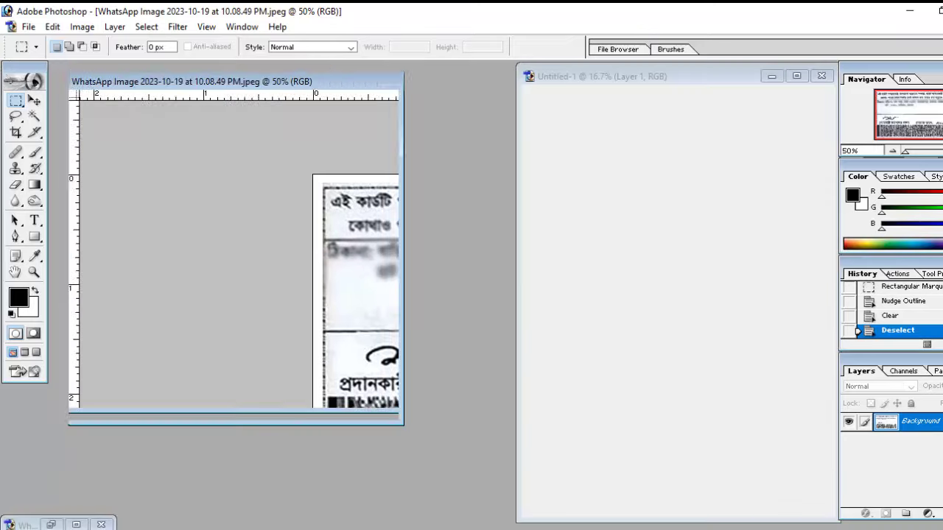
{"action": "left_click", "coordinate": [35, 100]}
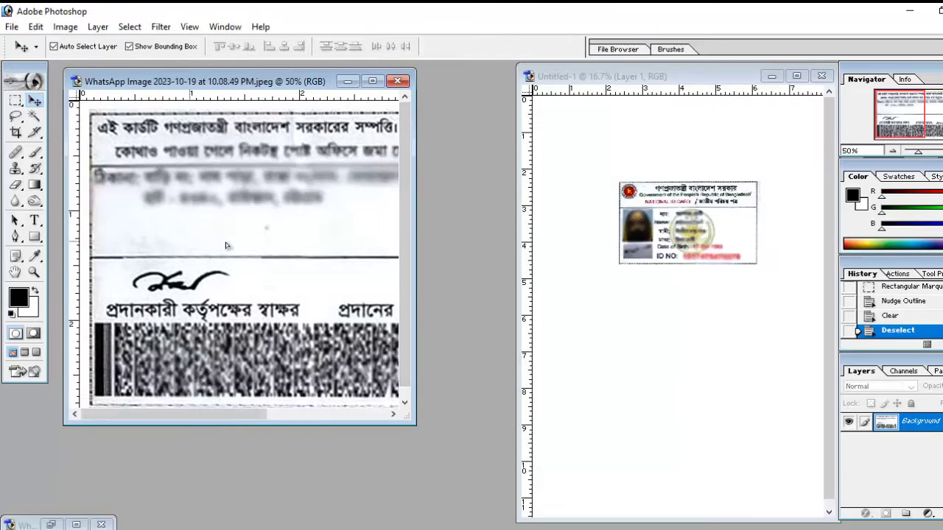
{"action": "left_click_drag", "start_coordinate": [226, 242], "coordinate": [697, 341]}
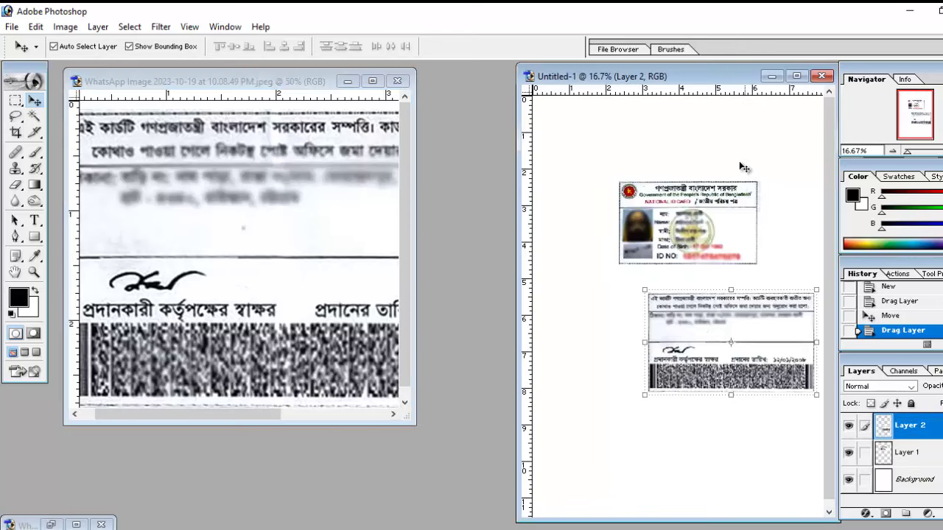
{"action": "left_click", "coordinate": [796, 76]}
Position the card back below the front and scale it to 82% to match widths
{"action": "left_click_drag", "start_coordinate": [588, 320], "coordinate": [559, 328]}
{"action": "left_click_drag", "start_coordinate": [560, 328], "coordinate": [562, 325]}
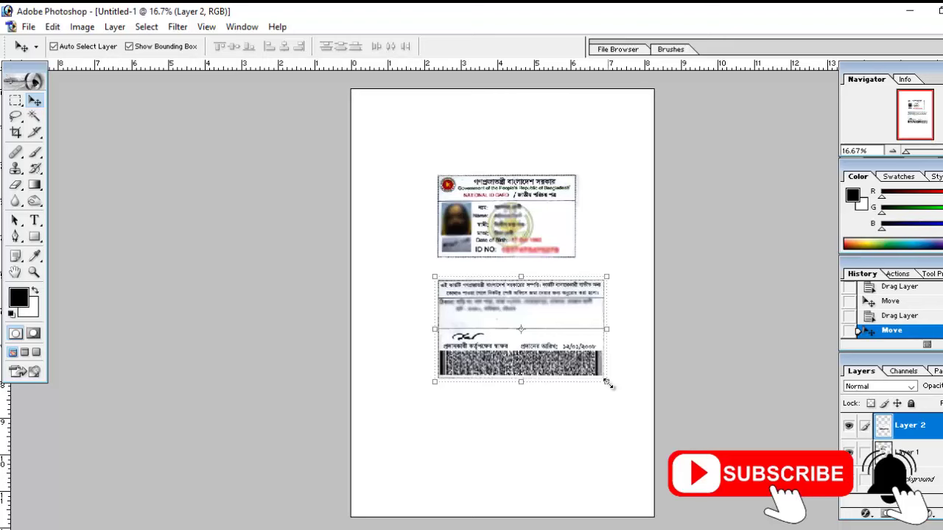
{"action": "left_click_drag", "start_coordinate": [608, 384], "coordinate": [580, 359]}
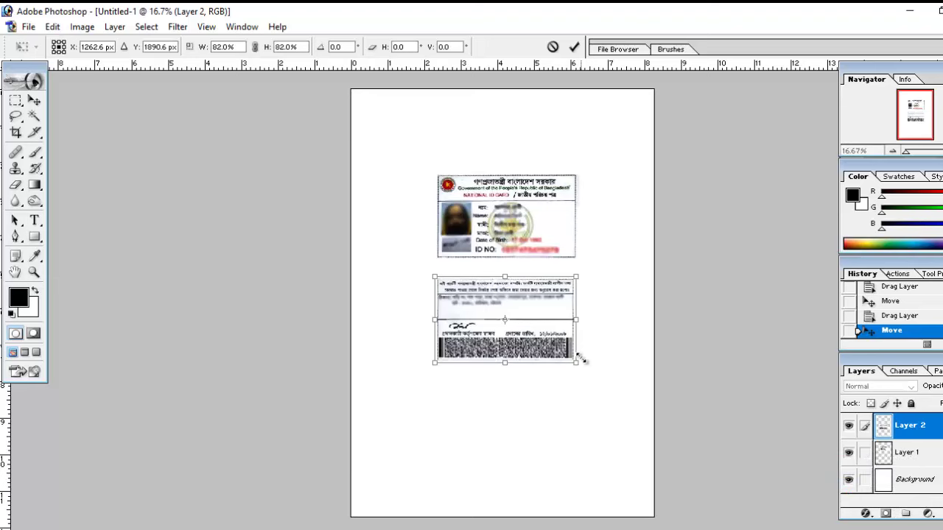
{"action": "left_click_drag", "start_coordinate": [535, 327], "coordinate": [537, 334]}
{"action": "key", "text": "Return"}
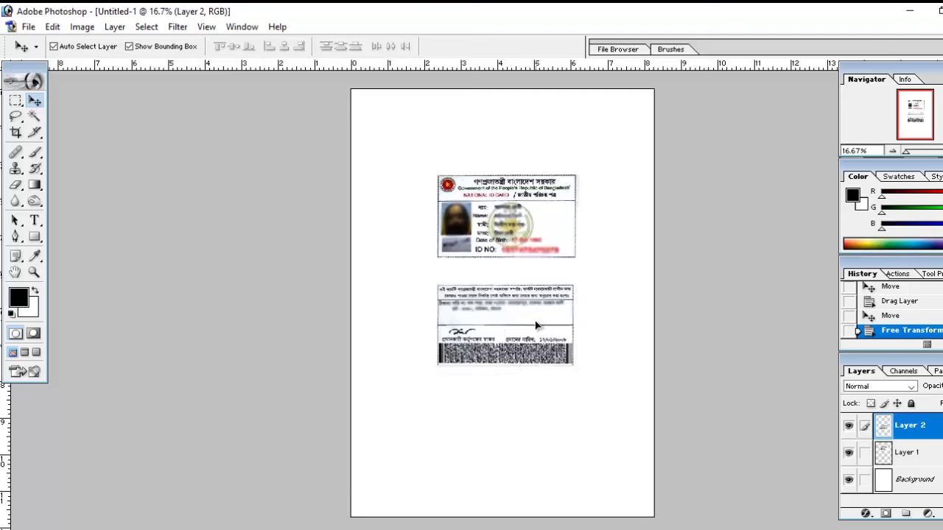
{"action": "left_click_drag", "start_coordinate": [536, 325], "coordinate": [536, 333]}
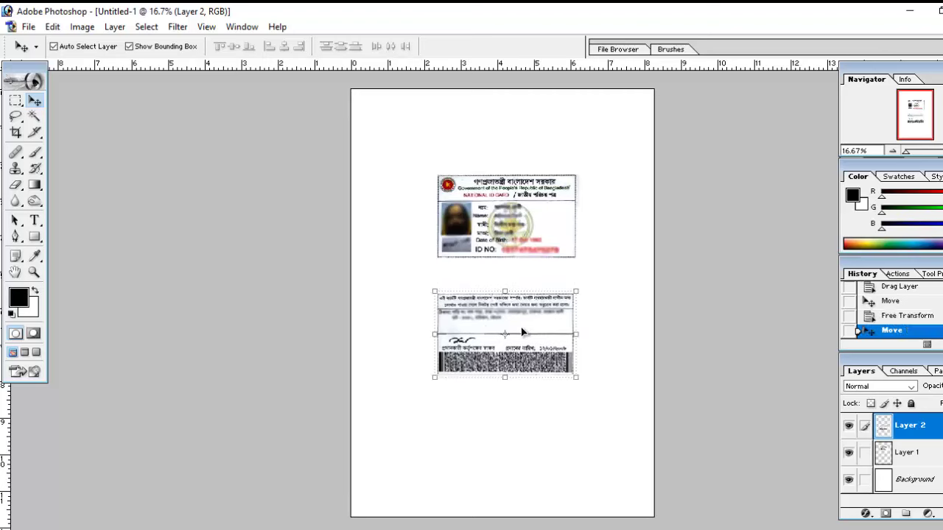
{"action": "left_click", "coordinate": [388, 227]}
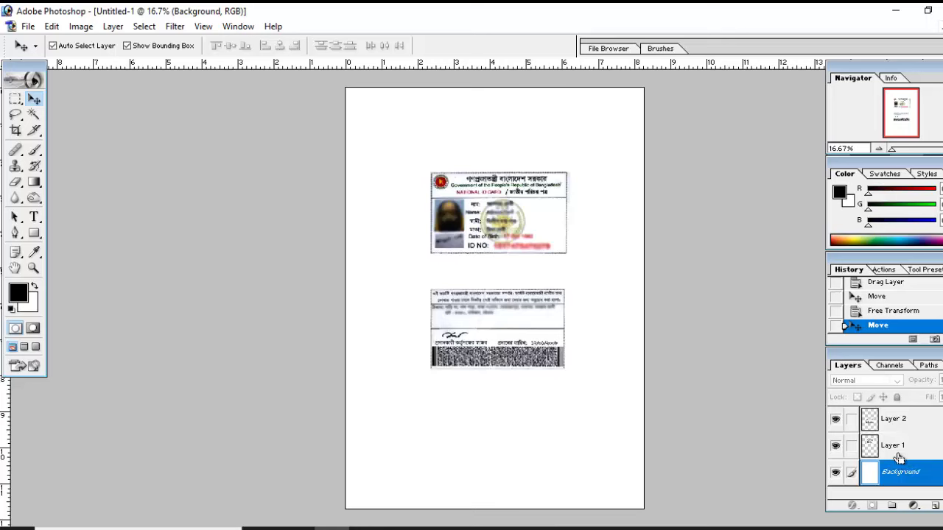
Merge visible layers and move both card sides down together
{"action": "key", "text": "shift+ctrl+e"}
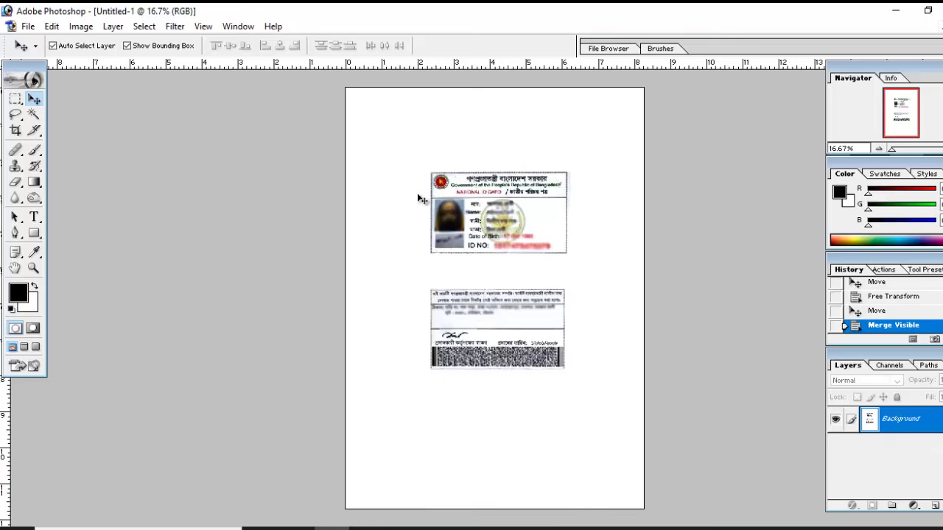
{"action": "left_click", "coordinate": [15, 100]}
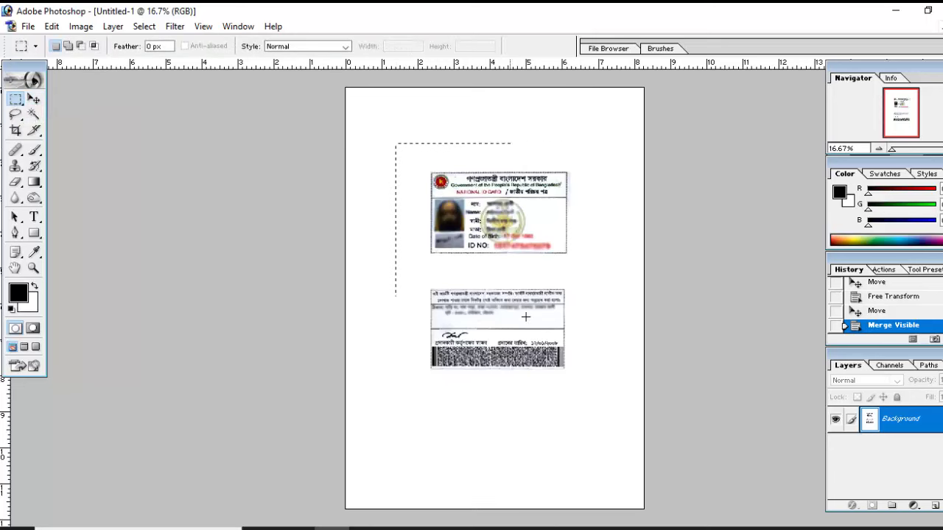
{"action": "left_click_drag", "start_coordinate": [525, 317], "coordinate": [608, 407]}
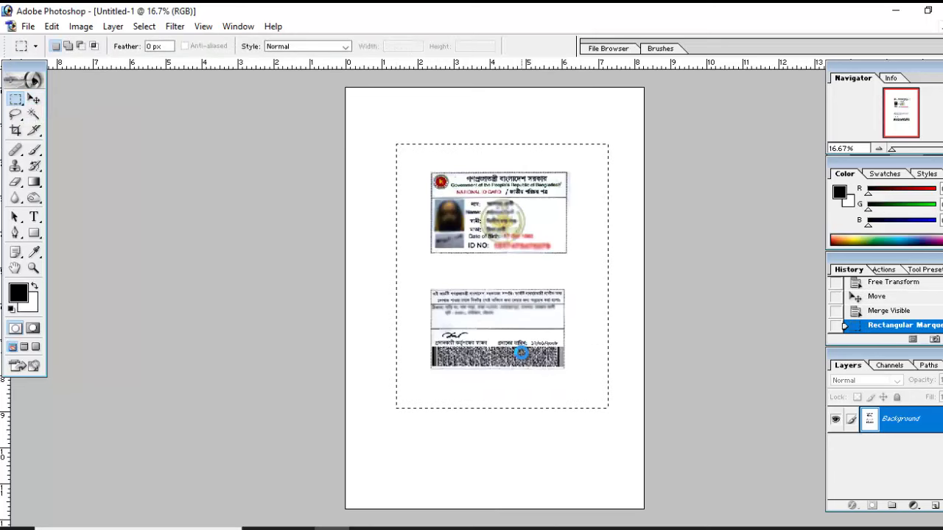
{"action": "left_click_drag", "start_coordinate": [521, 354], "coordinate": [523, 379]}
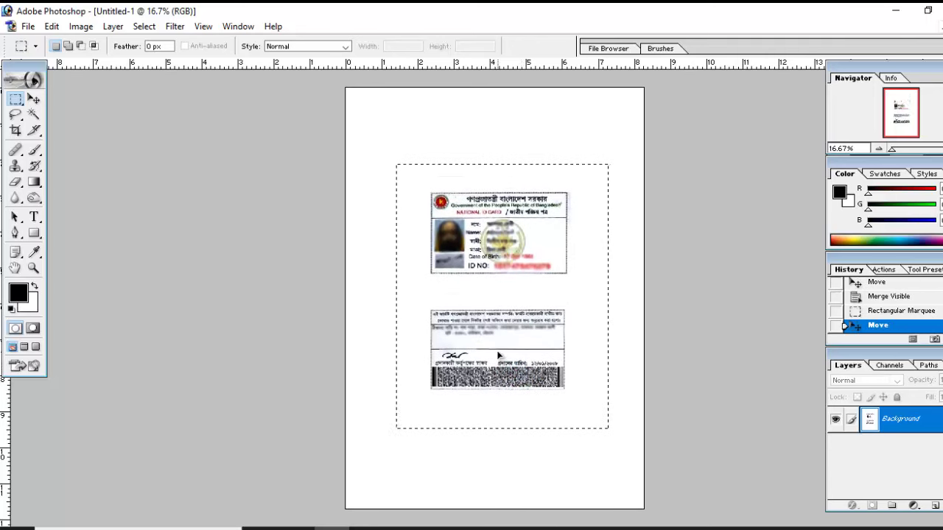
{"action": "left_click", "coordinate": [520, 115]}
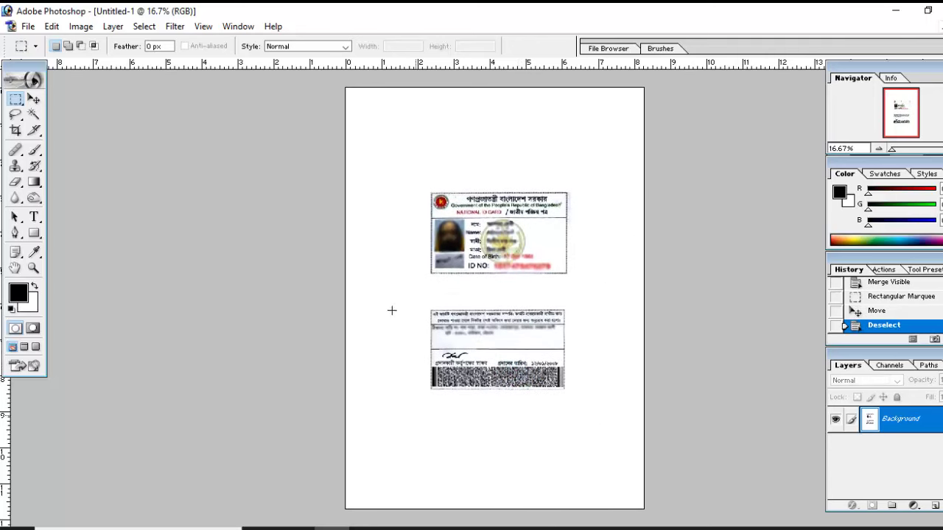
Enlarge both cards together to about 117.5%, then deselect
{"action": "left_click_drag", "start_coordinate": [404, 154], "coordinate": [598, 436]}
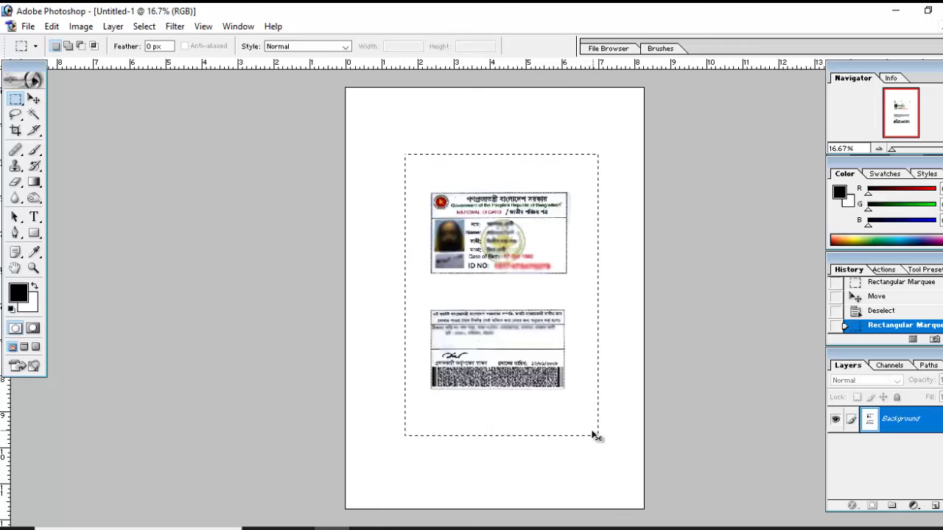
{"action": "key", "text": "ctrl+t"}
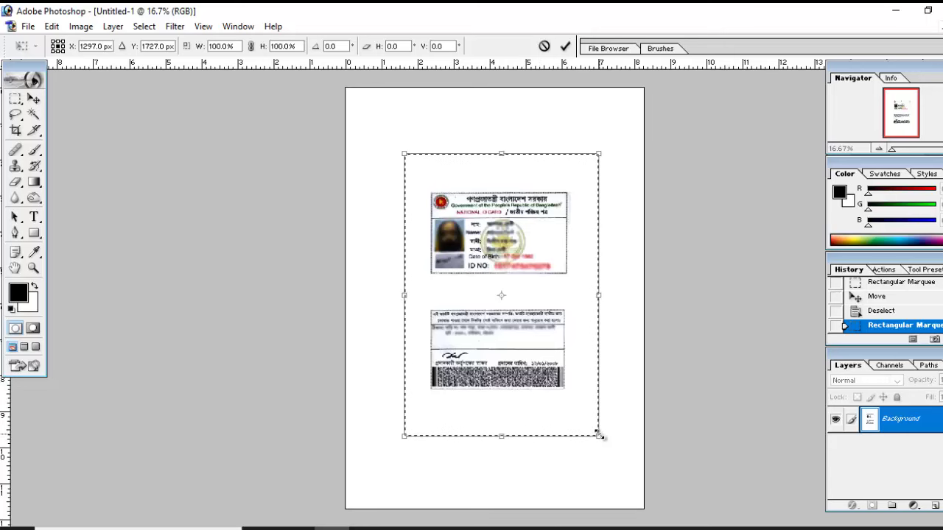
{"action": "left_click_drag", "start_coordinate": [598, 436], "coordinate": [614, 458]}
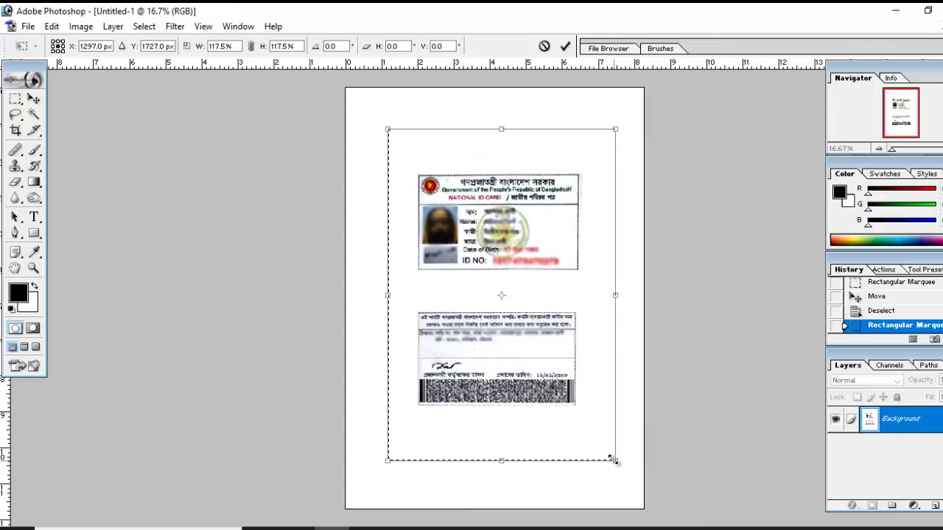
{"action": "key", "text": "Return"}
{"action": "key", "text": "ctrl+d"}
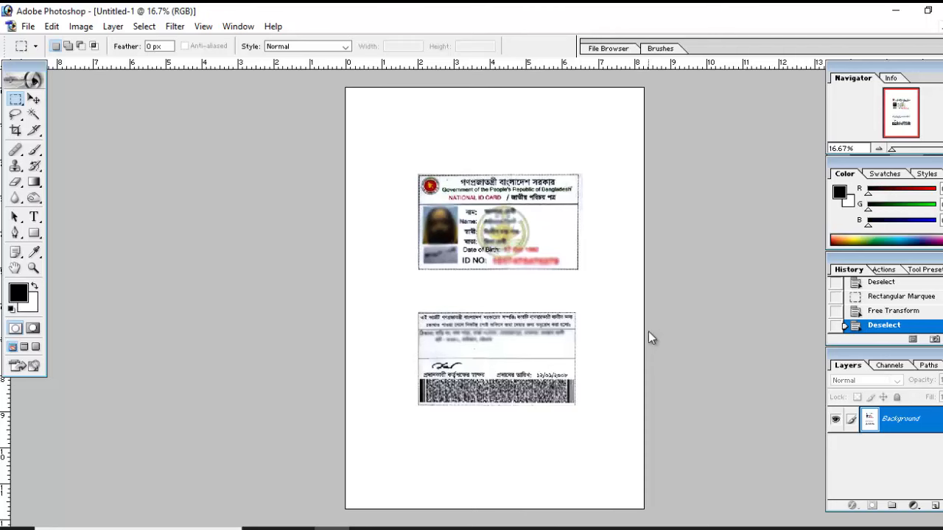
Save the page as JPEG 'Nid Picture' in Desktop > New folder (2)
{"action": "key", "text": "ctrl+shift+s"}
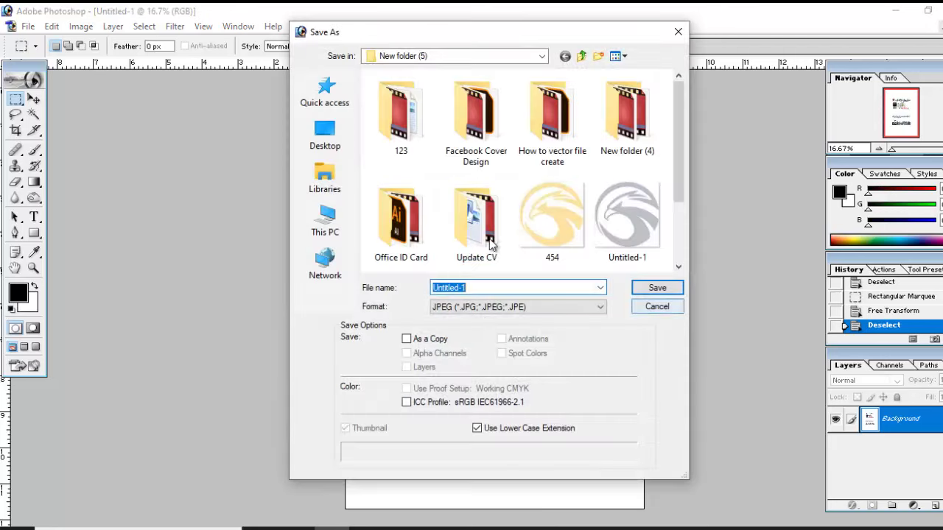
{"action": "left_click", "coordinate": [341, 134]}
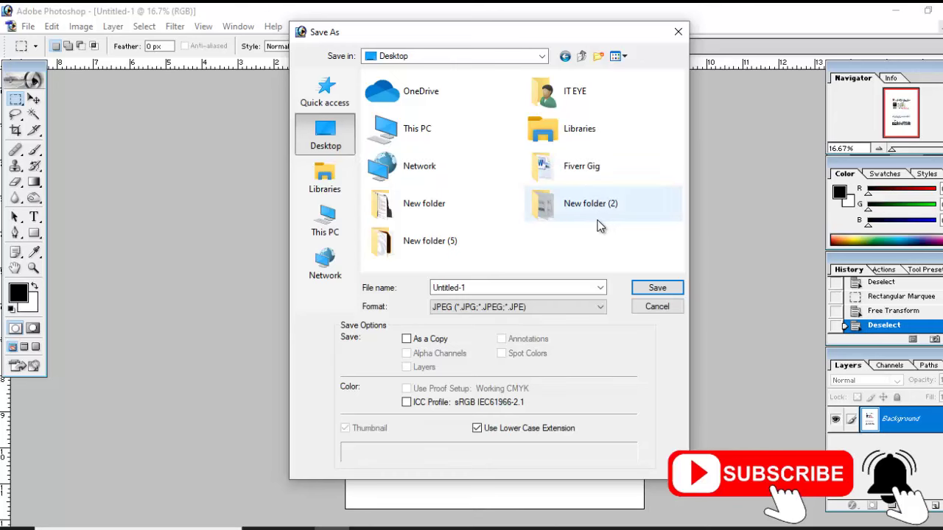
{"action": "double_click", "coordinate": [587, 203]}
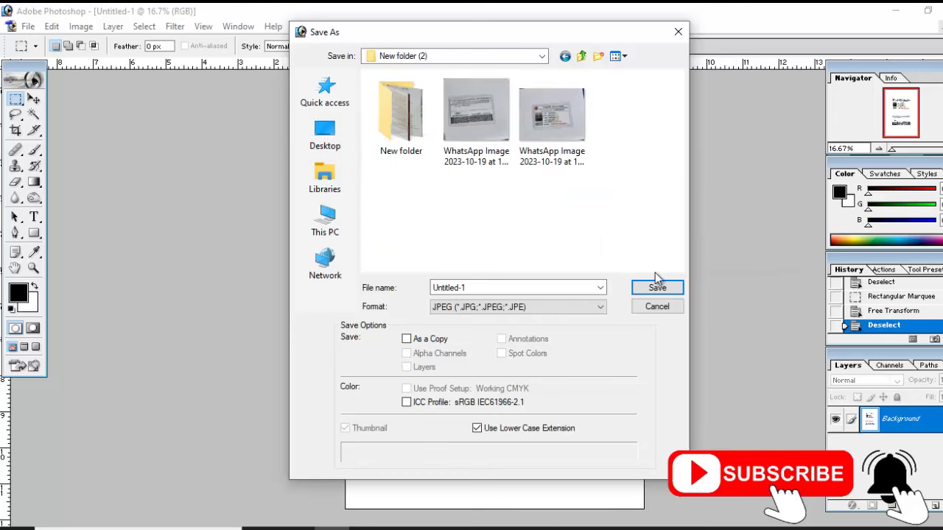
{"action": "double_click", "coordinate": [512, 287]}
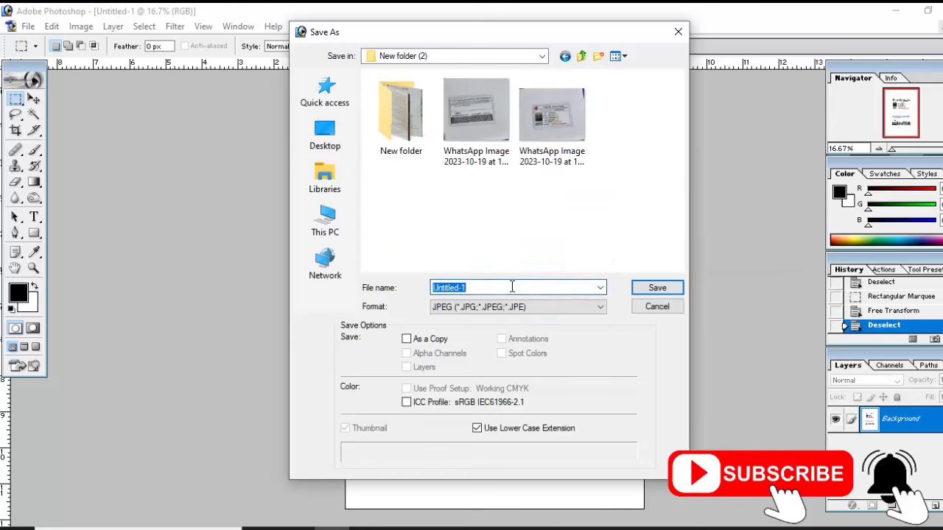
{"action": "type", "text": "Nid Picture"}
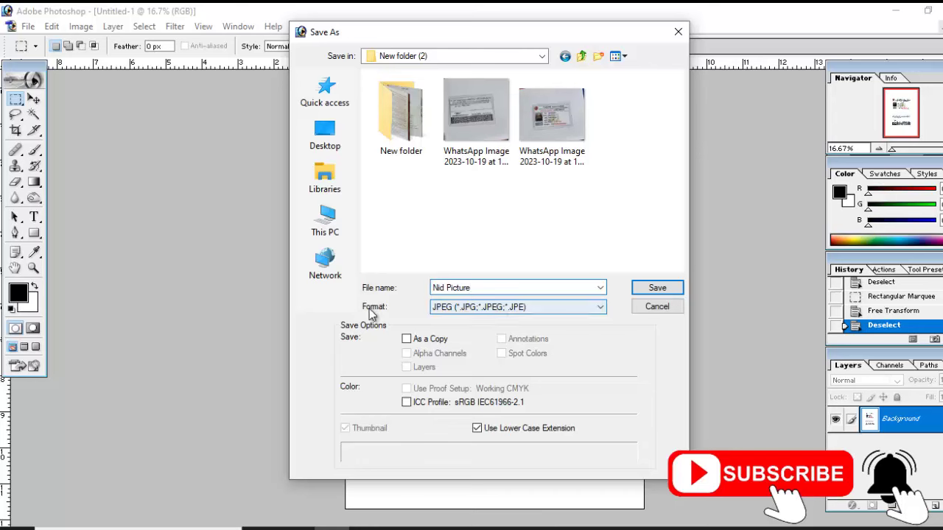
{"action": "left_click", "coordinate": [448, 313]}
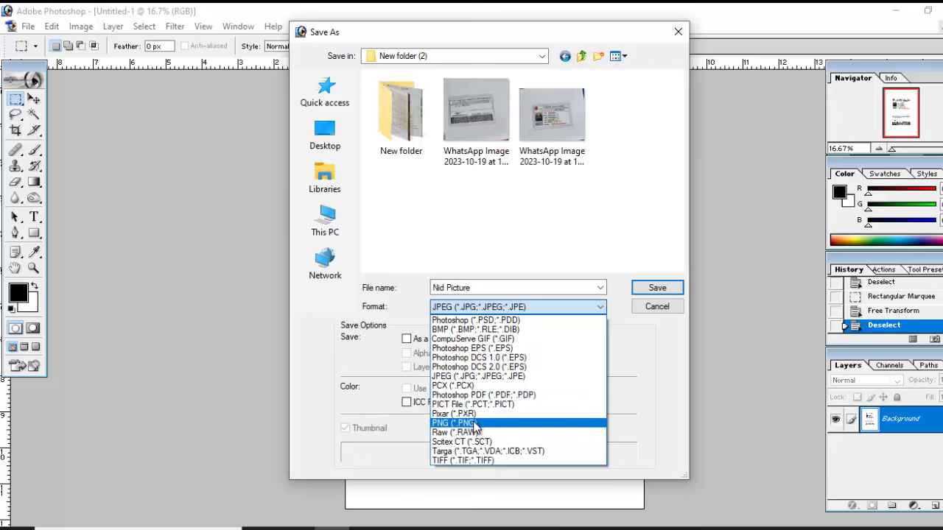
{"action": "left_click", "coordinate": [490, 378]}
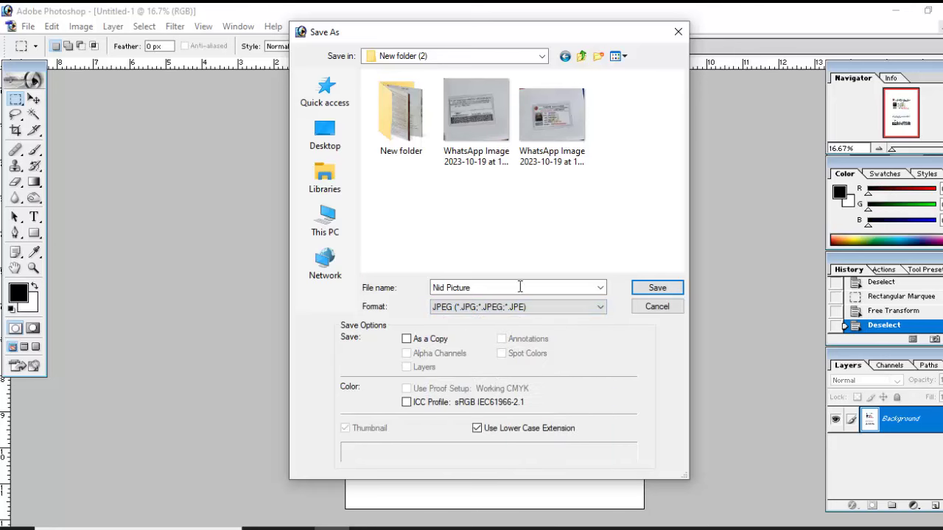
{"action": "left_click", "coordinate": [657, 288]}
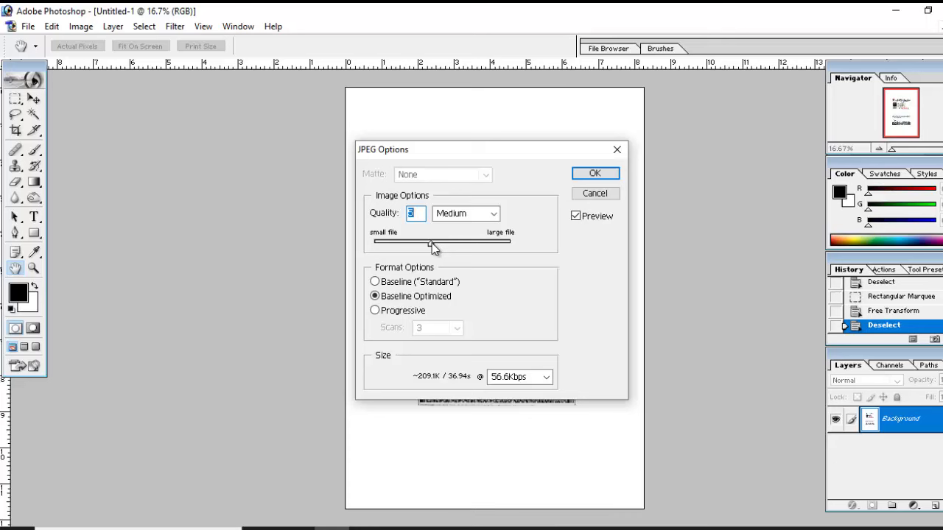
Set JPEG quality to 5 (Medium), confirm the save, and minimize Photoshop
{"action": "mouse_move", "coordinate": [432, 246]}
{"action": "left_mouse_down"}
{"action": "mouse_move", "coordinate": [381, 246]}
{"action": "mouse_move", "coordinate": [420, 251]}
{"action": "left_mouse_up"}
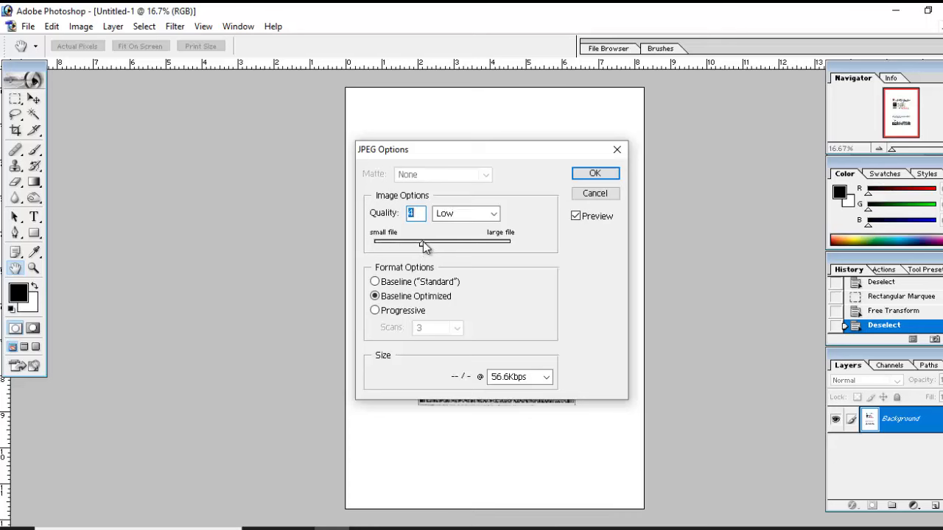
{"action": "type", "text": "5"}
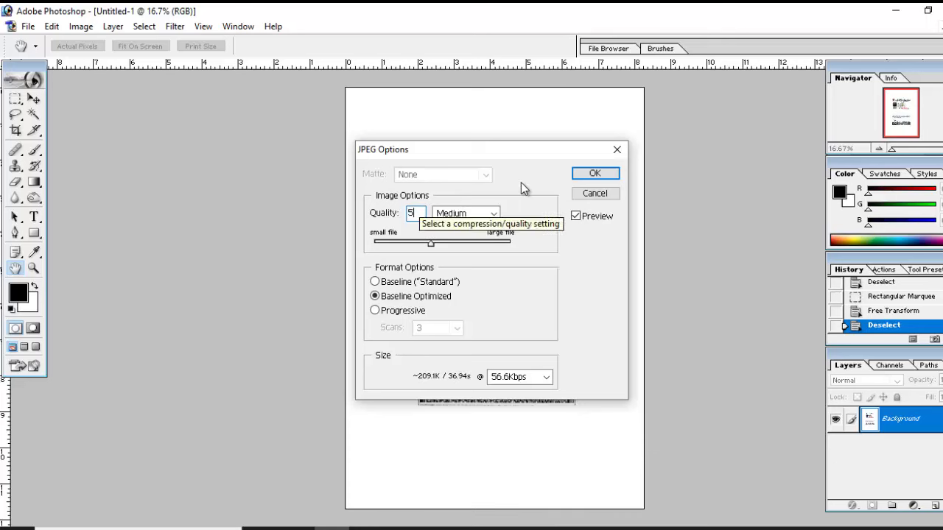
{"action": "left_click", "coordinate": [595, 174]}
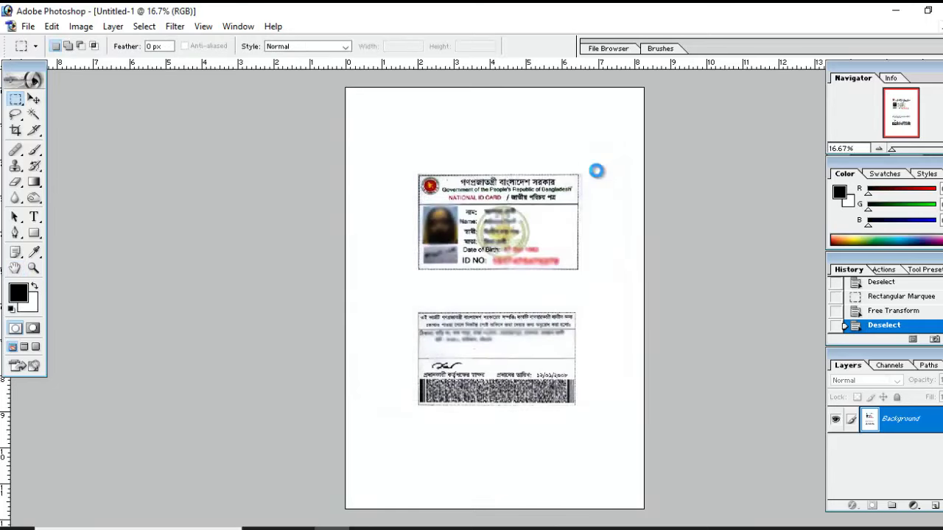
{"action": "left_click", "coordinate": [894, 11]}
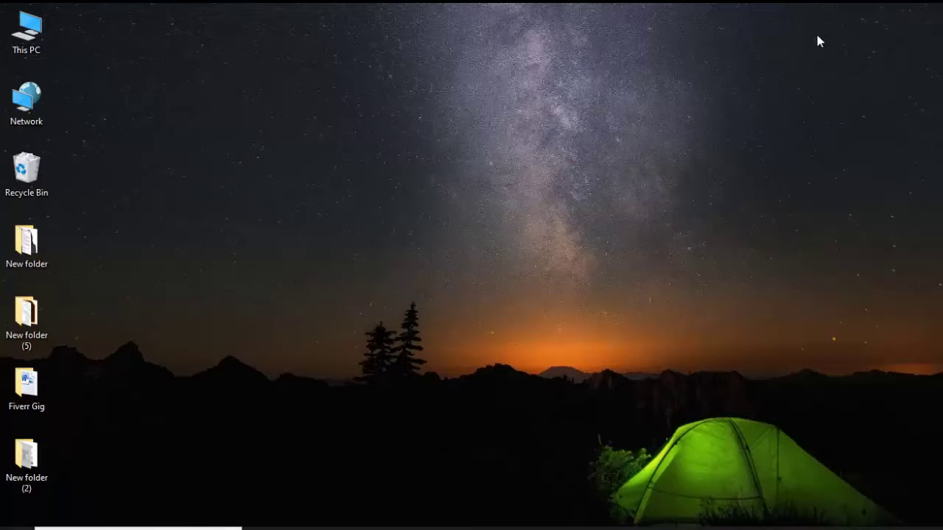
Open New folder (2) and preview the 224 KB Nid Picture showing both card sides
{"action": "double_click", "coordinate": [26, 462]}
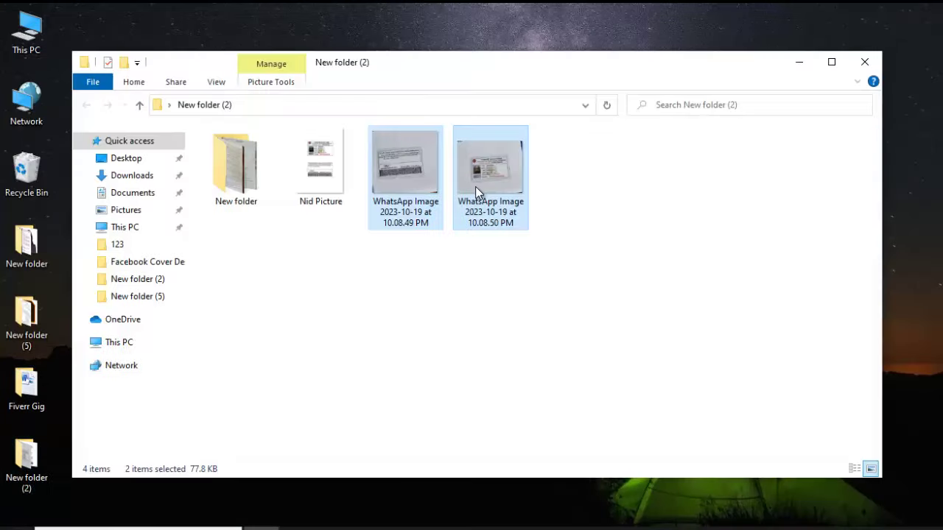
{"action": "left_click", "coordinate": [329, 156]}
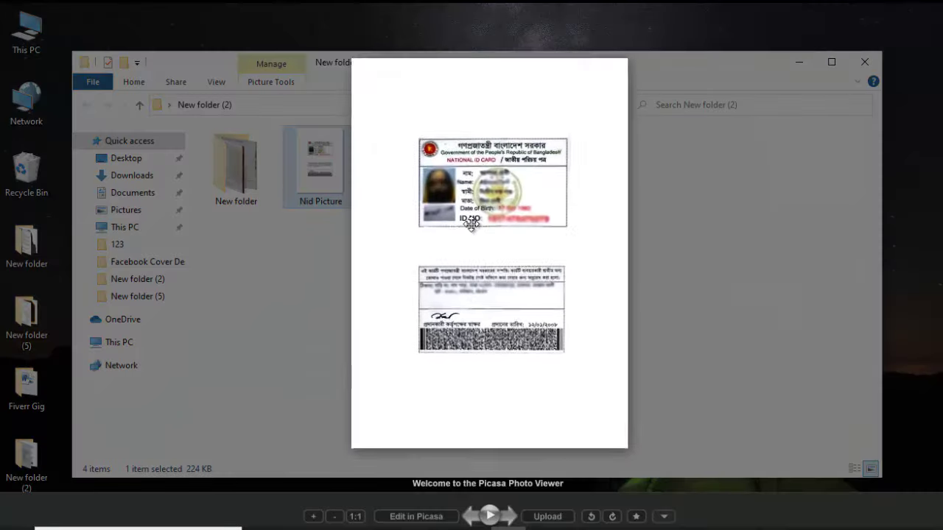
{"action": "scroll", "coordinate": [501, 121], "scroll_direction": "up", "scroll_amount": 2}
{"action": "scroll", "coordinate": [501, 121], "scroll_direction": "down", "scroll_amount": 3}
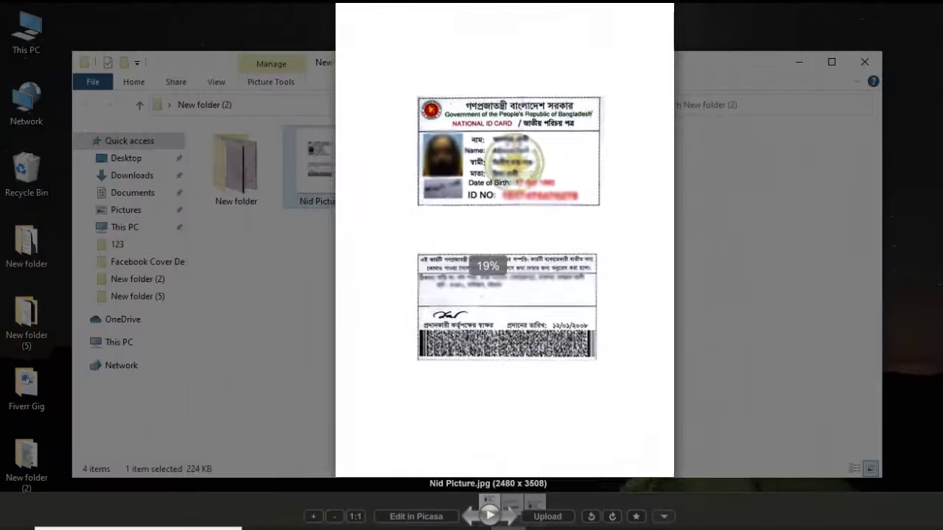
{"action": "left_click", "coordinate": [709, 146]}
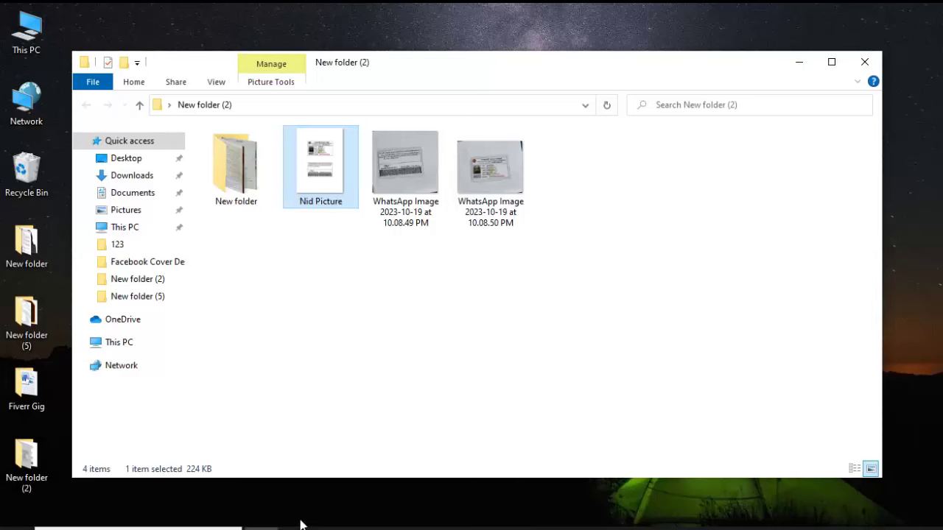